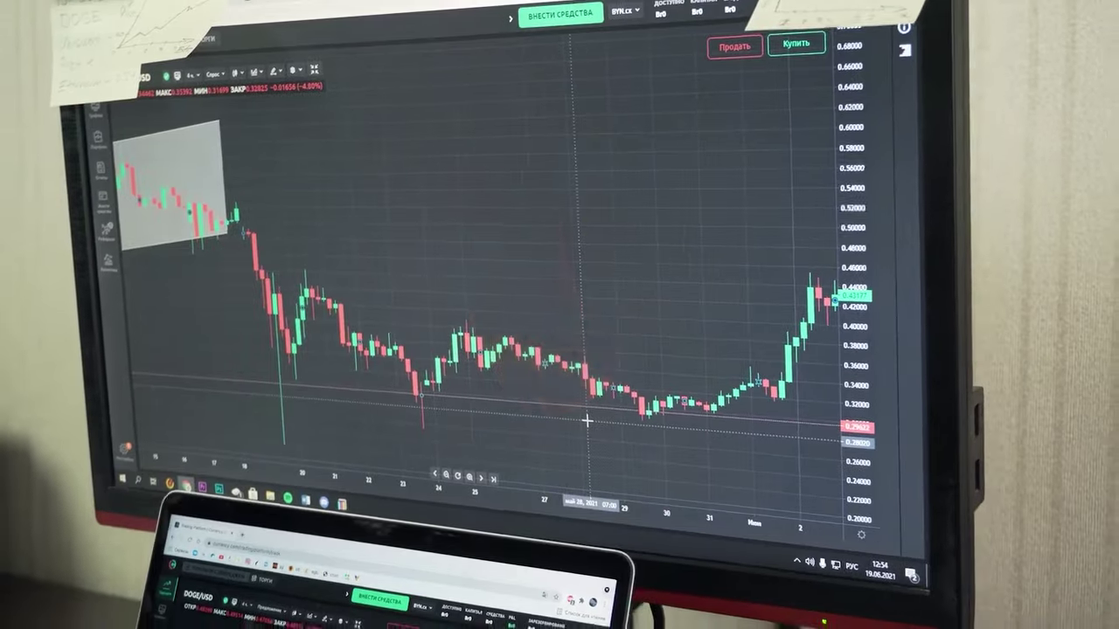
# - Switch the chart to OANDA's EURUSD on the 1-minute timeframe
pyautogui.moveTo(538, 223)
pyautogui.mouseDown()
pyautogui.moveTo(614, 214)
pyautogui.moveTo(480, 179)
pyautogui.mouseUp()
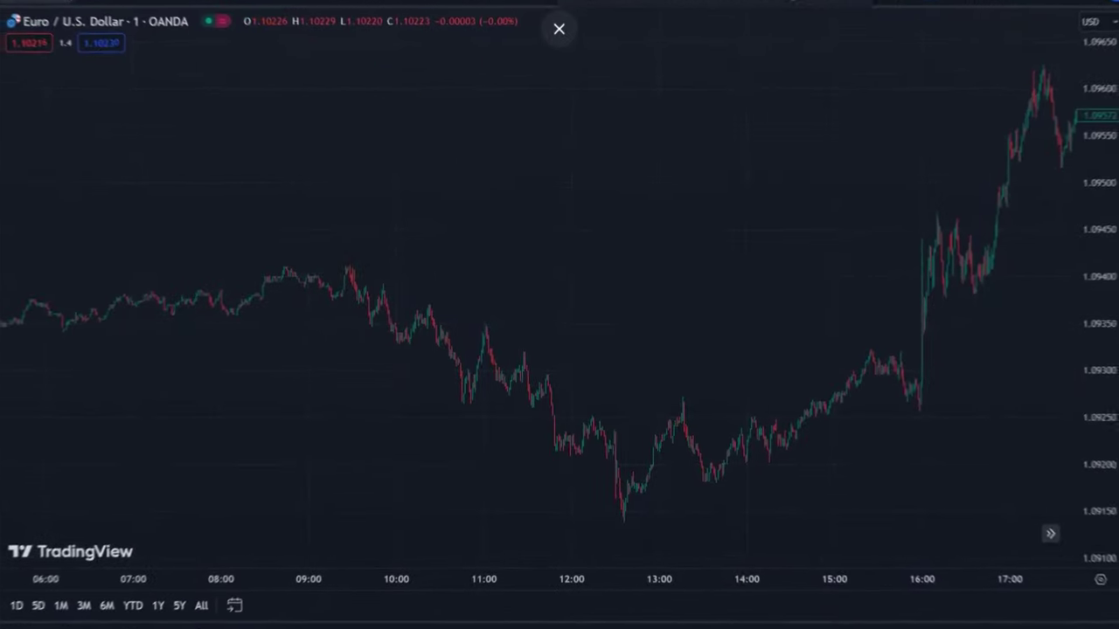
pyautogui.click(79, 13)
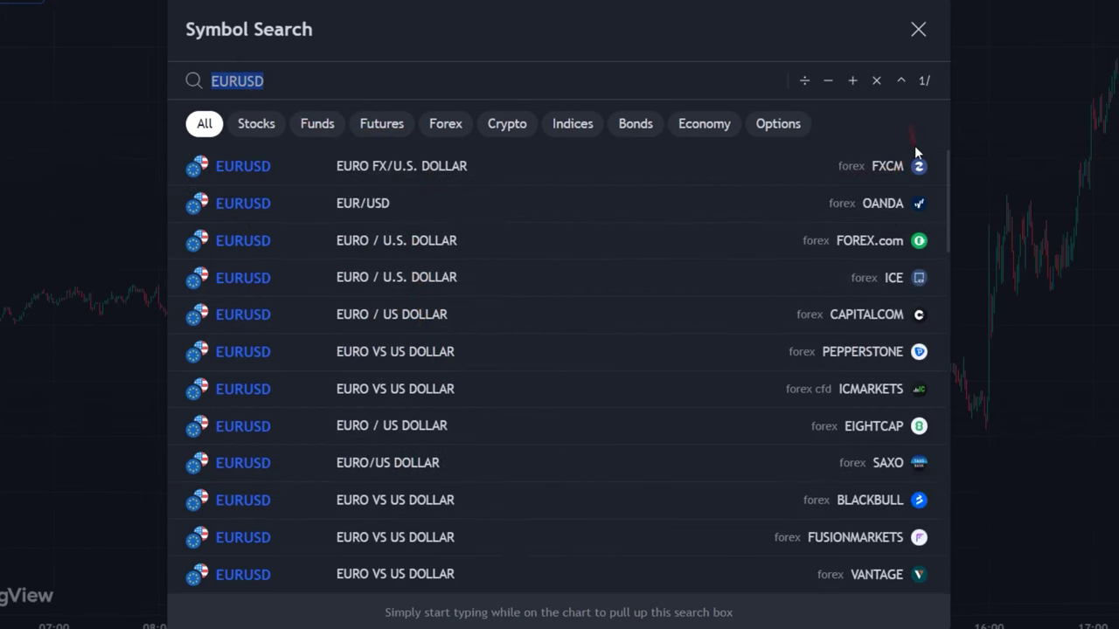
pyautogui.click(918, 29)
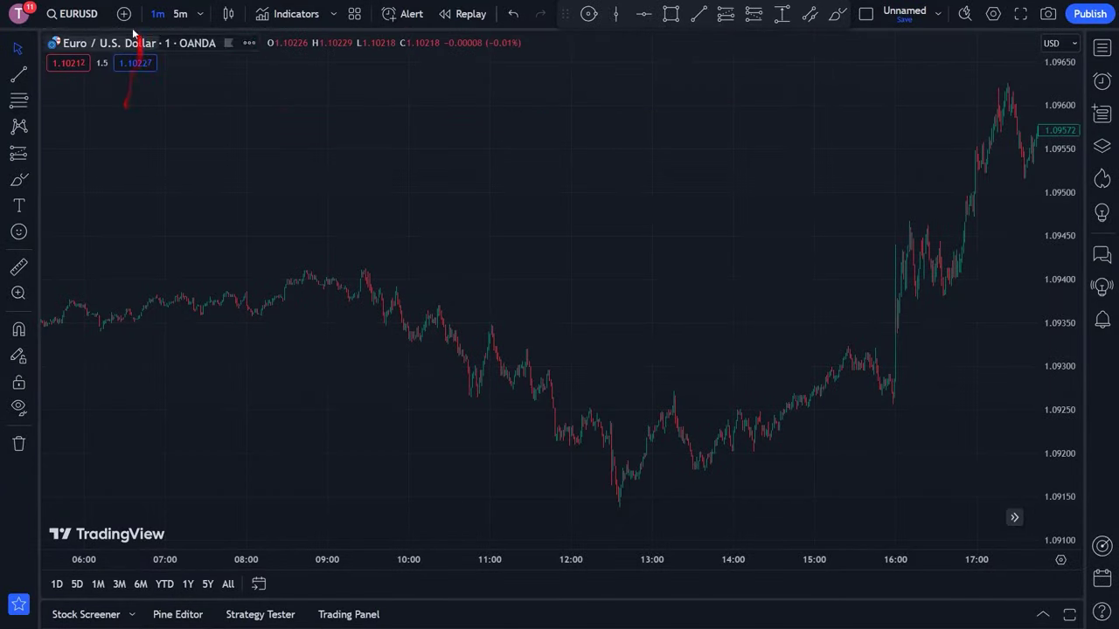
pyautogui.click(245, 16)
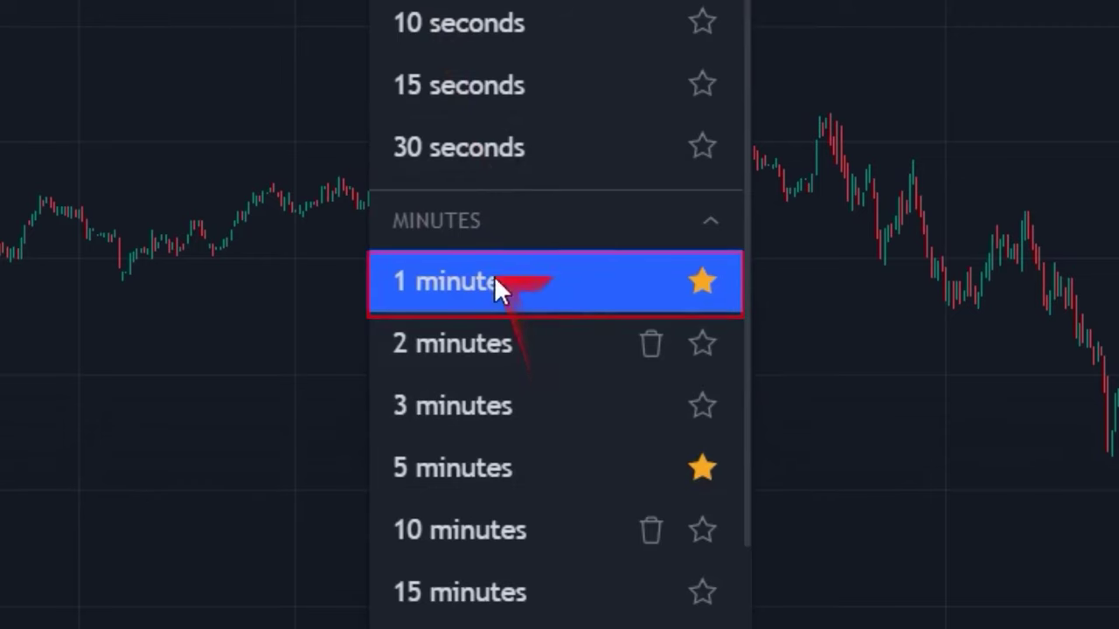
pyautogui.click(546, 282)
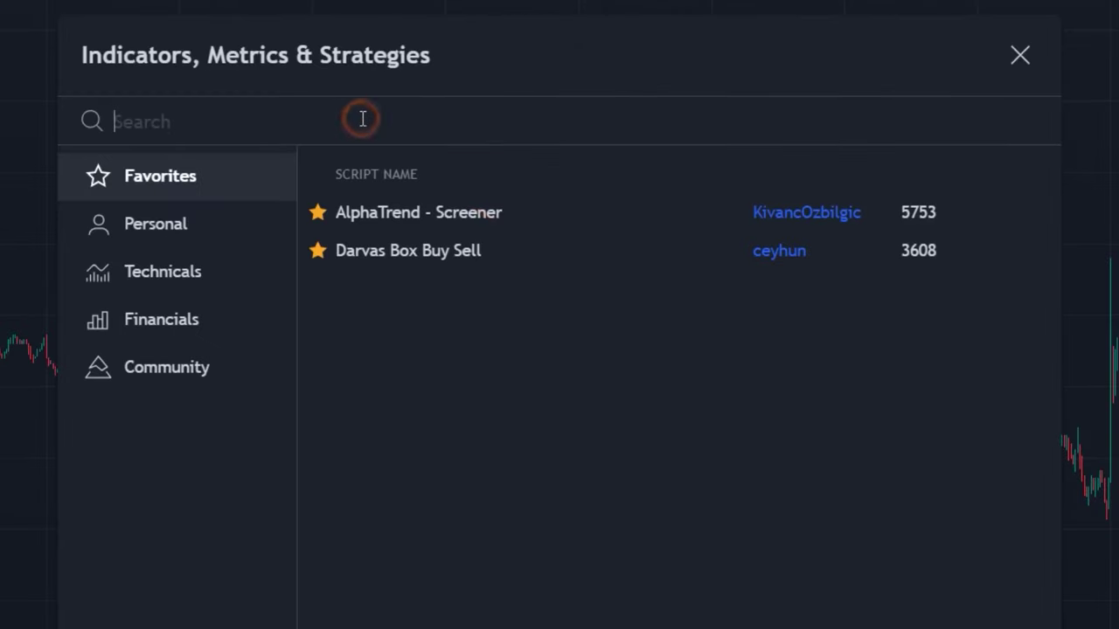
# - Add the Trend Strength Signals [AlgoAlpha] indicator with its Gauge Size set to 27
pyautogui.write('trend stren')
pyautogui.write('gth')
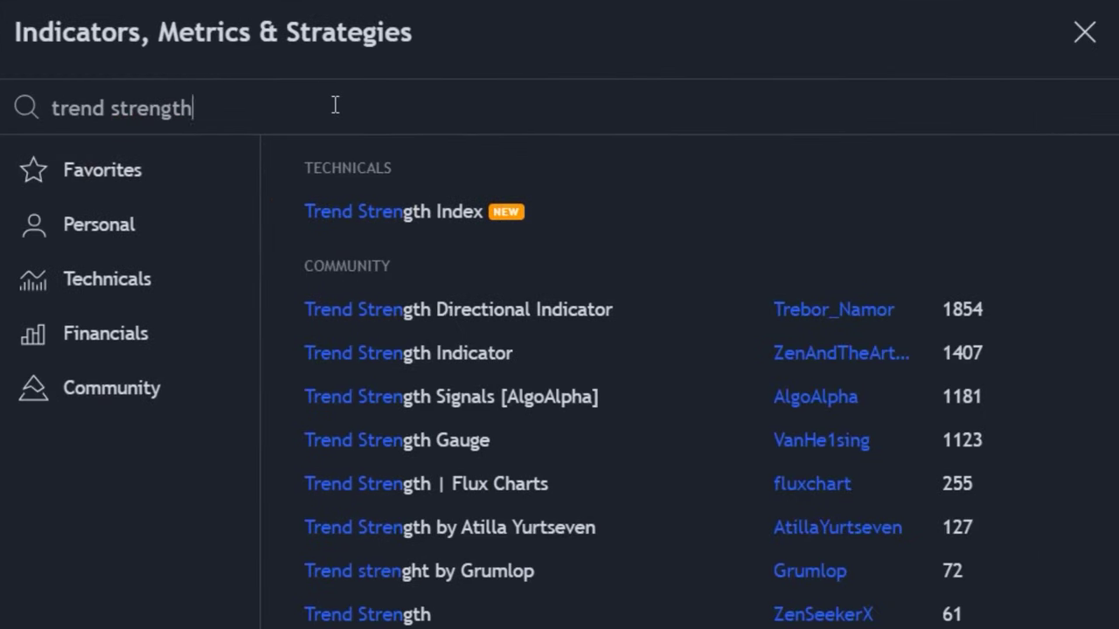
pyautogui.write(' signals')
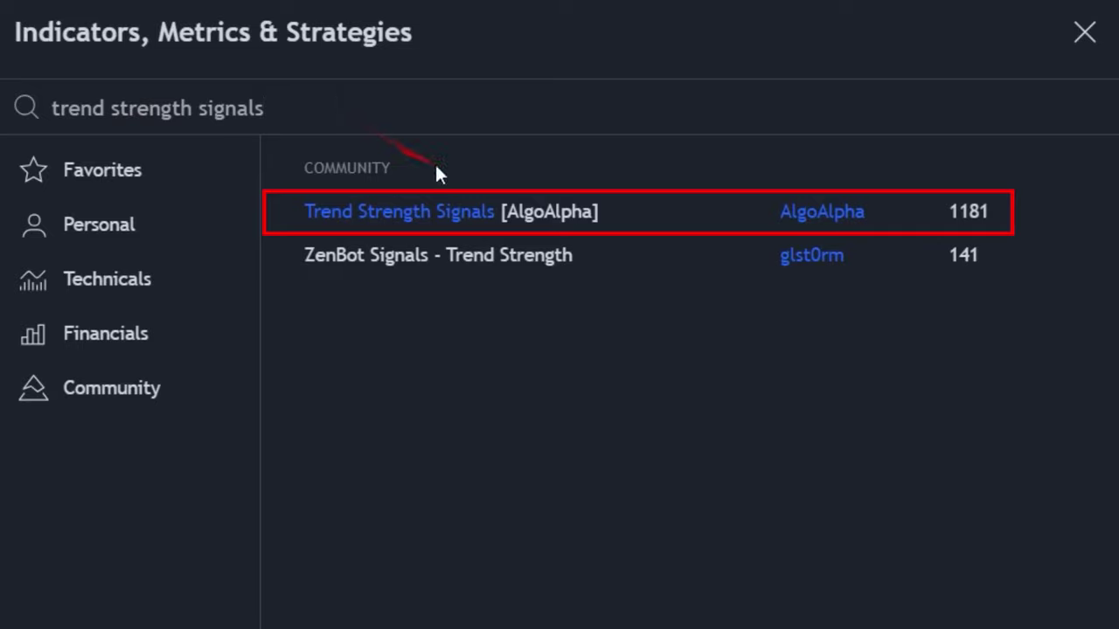
pyautogui.click(524, 227)
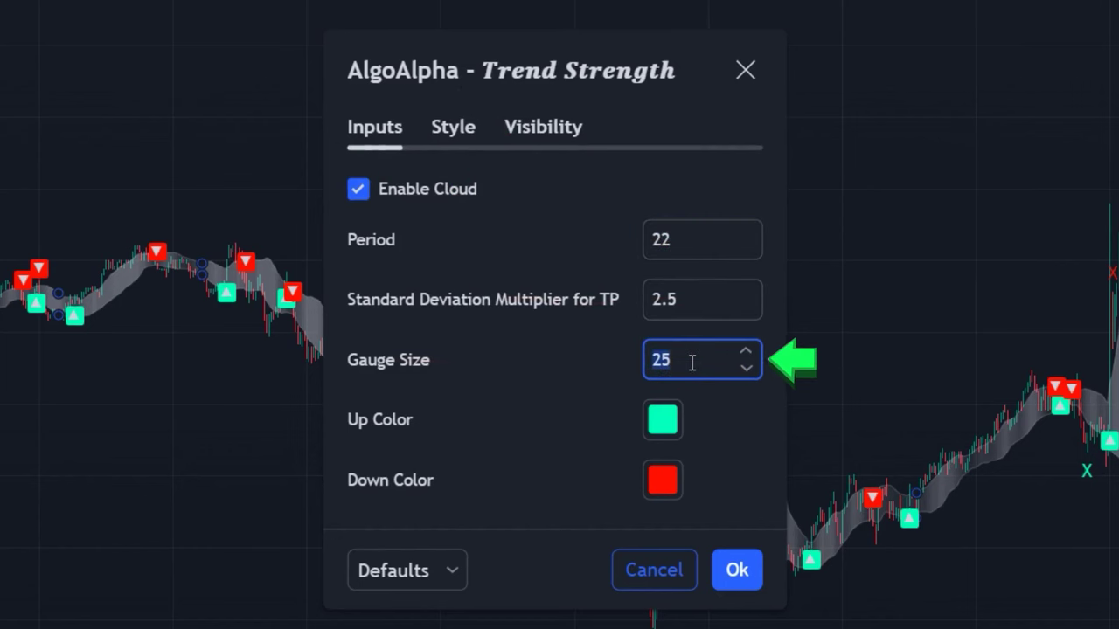
pyautogui.write('27')
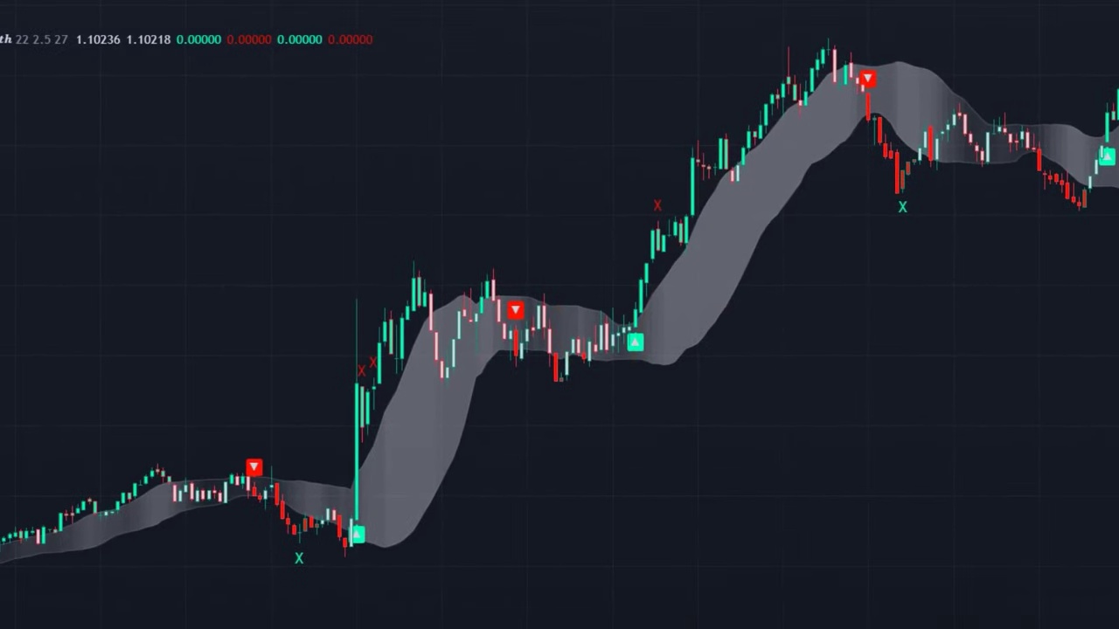
# - Mark the buy signal with a long position targeting 2.51 R/R, and the next sell signal with a short
pyautogui.click(635, 313)
pyautogui.moveTo(631, 176); pyautogui.dragTo(635, 8)
pyautogui.moveTo(824, 197); pyautogui.dragTo(685, 218)
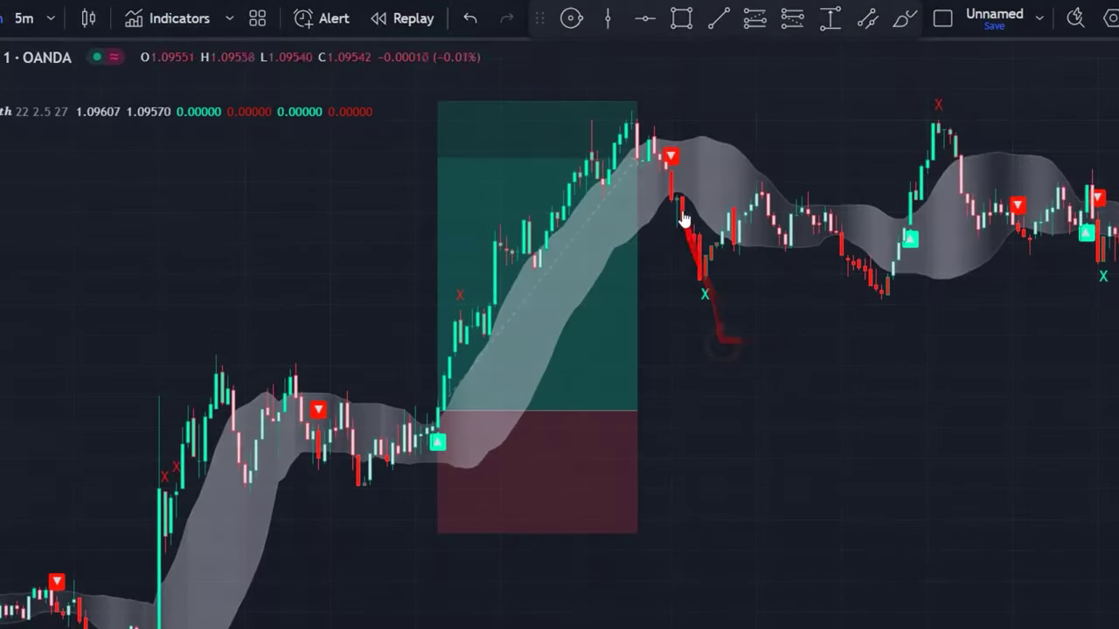
pyautogui.click(792, 19)
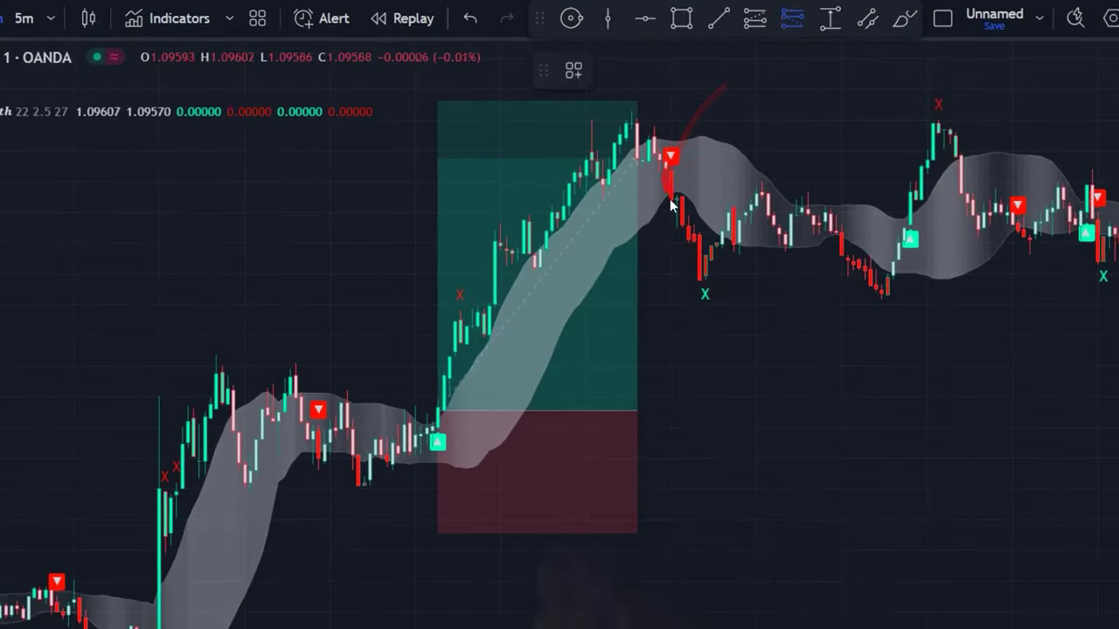
pyautogui.click(664, 200)
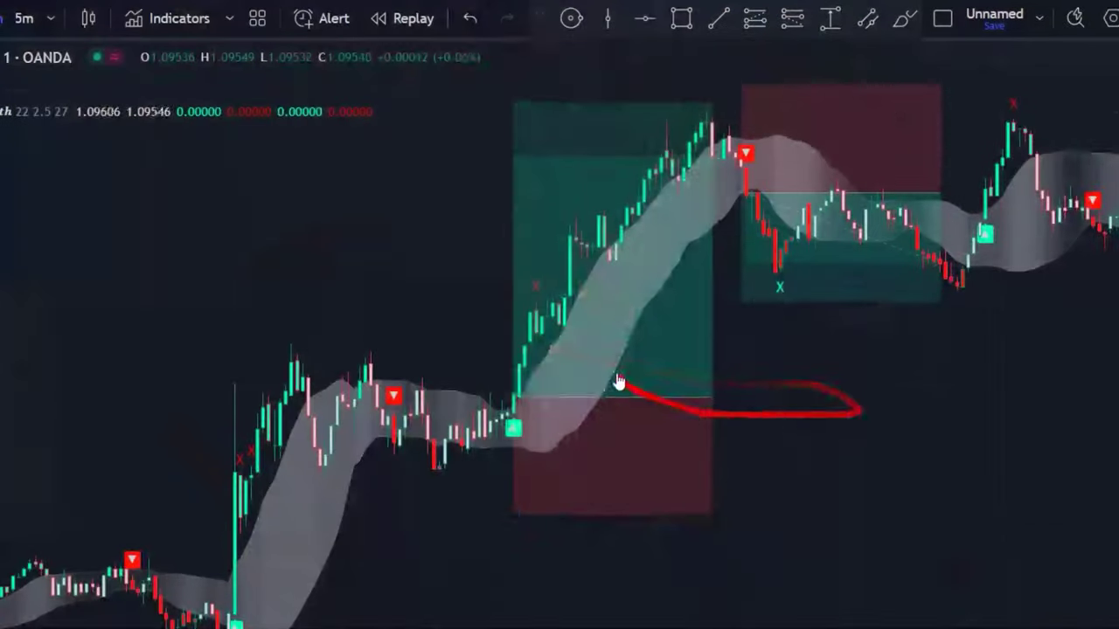
# - Select each position to review its stop and target levels, then deselect them
pyautogui.click(702, 322)
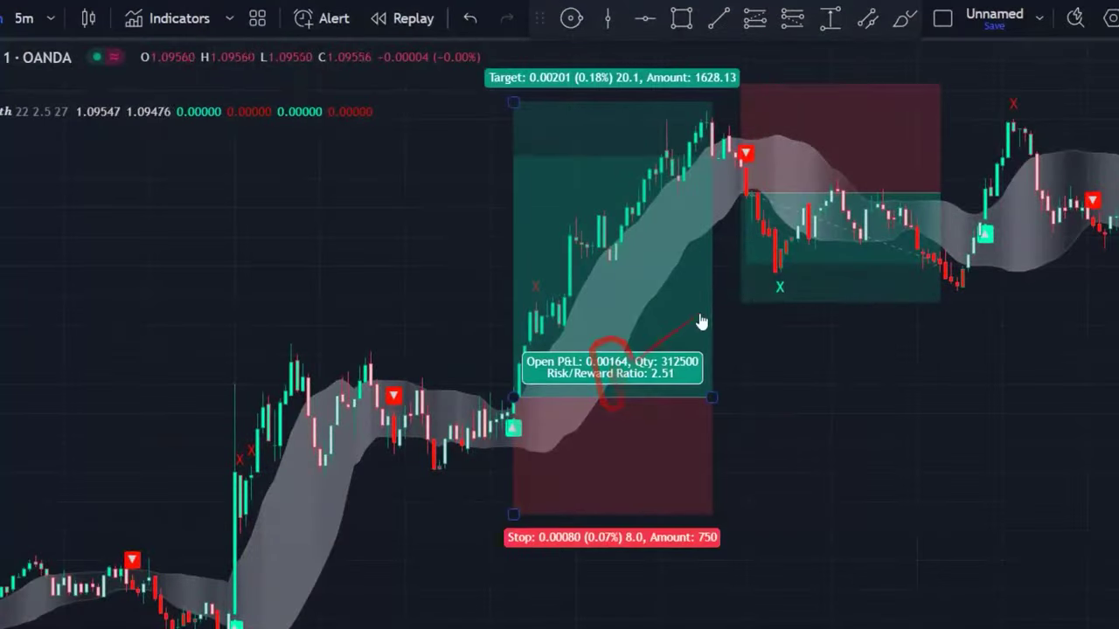
pyautogui.click(800, 290)
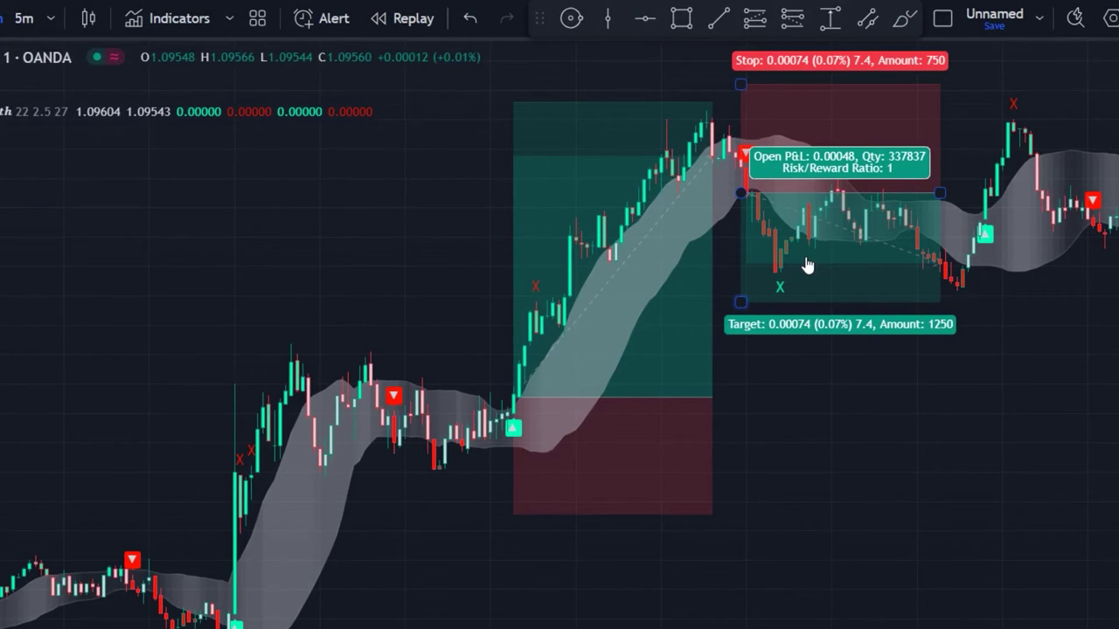
pyautogui.click(602, 215)
pyautogui.click(765, 300)
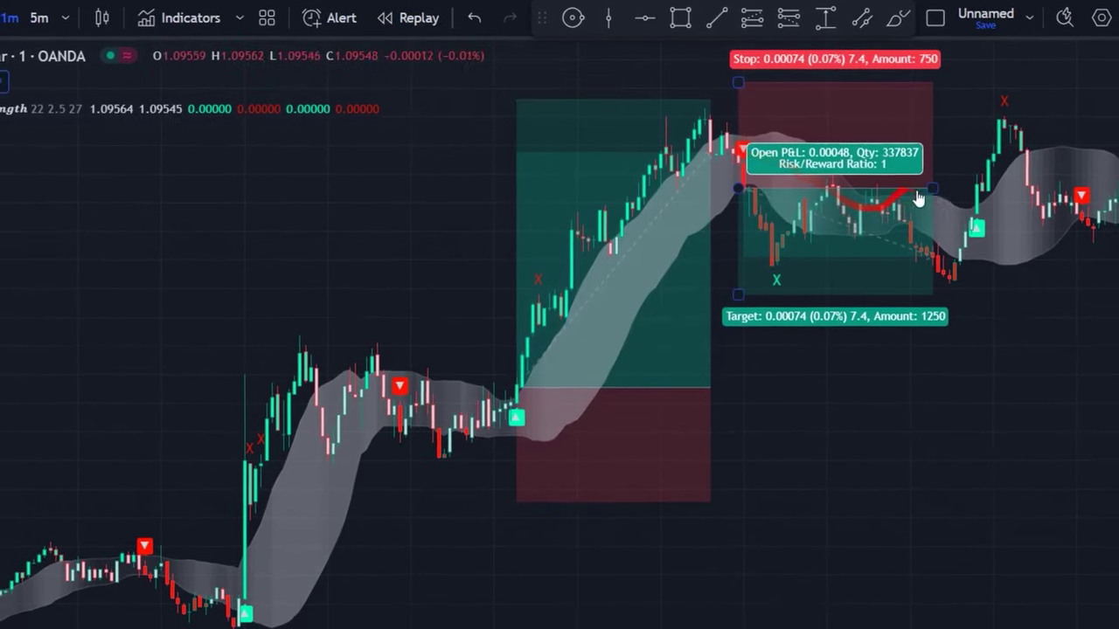
pyautogui.click(879, 242)
pyautogui.click(515, 320)
pyautogui.click(270, 505)
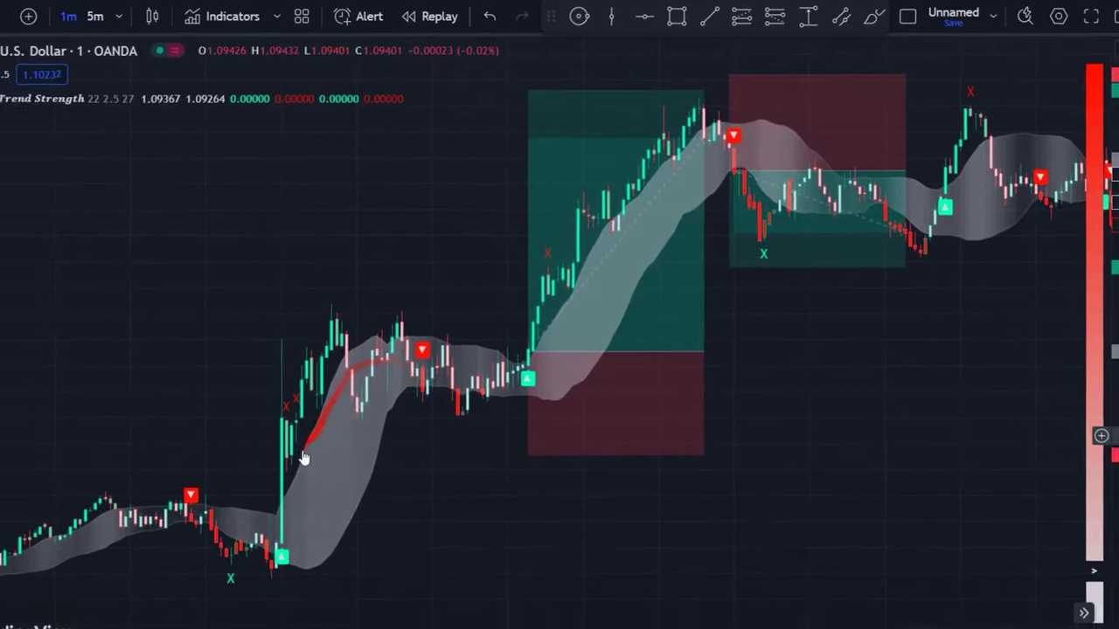
pyautogui.moveTo(323, 357); pyautogui.dragTo(554, 336)
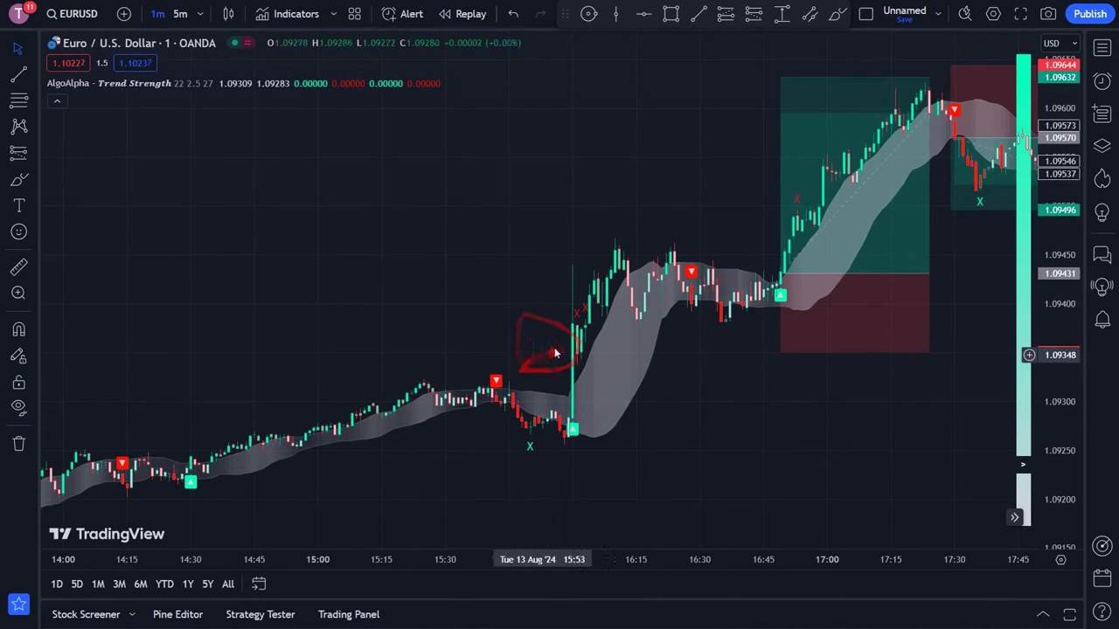
# - Add the Amazing Oscillator (AO) [AlgoAlpha] indicator in a pane below the chart
pyautogui.click(287, 16)
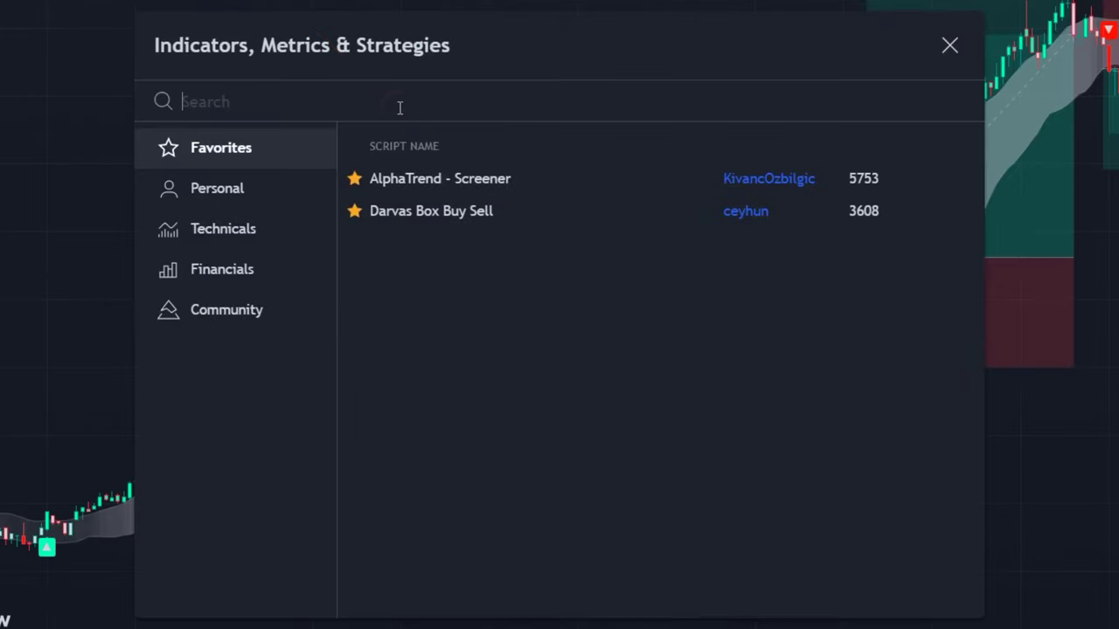
pyautogui.write('amazing')
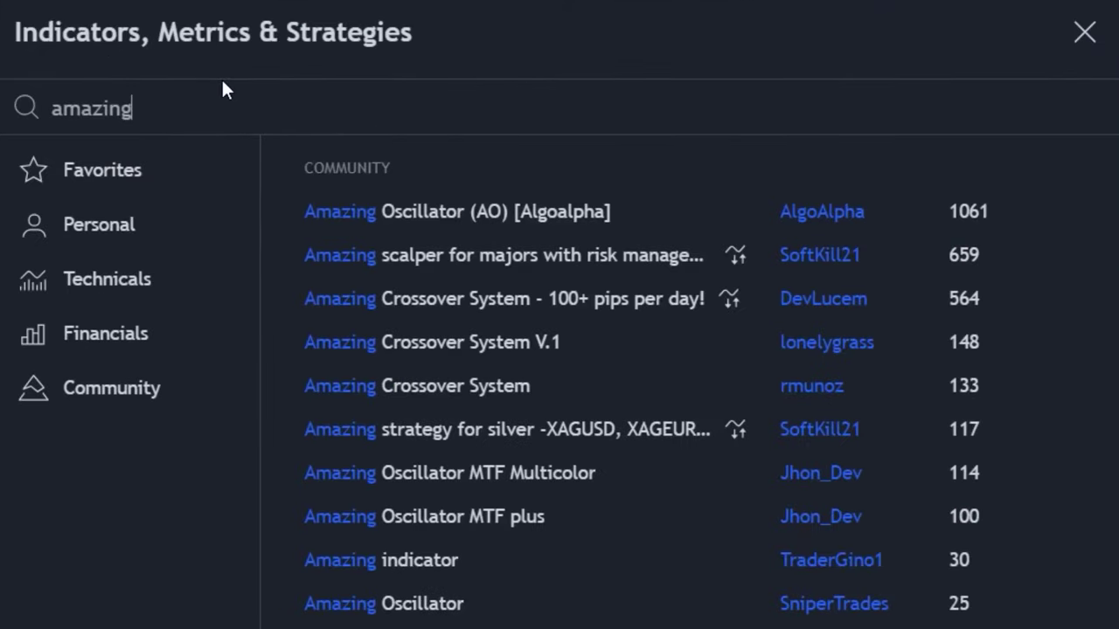
pyautogui.write(' oscillator')
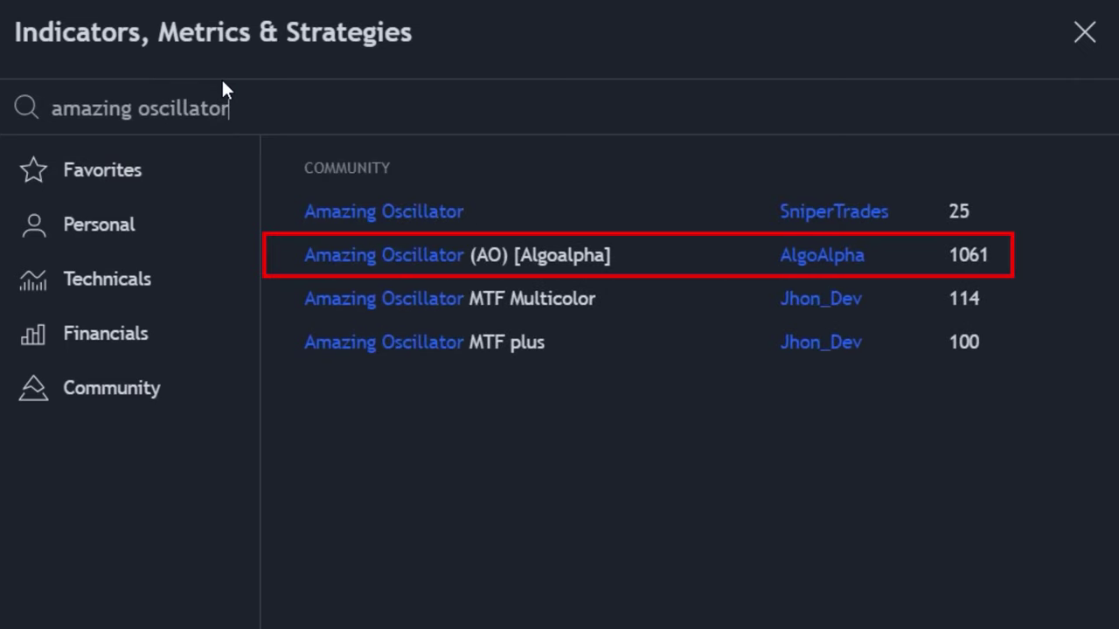
pyautogui.click(563, 259)
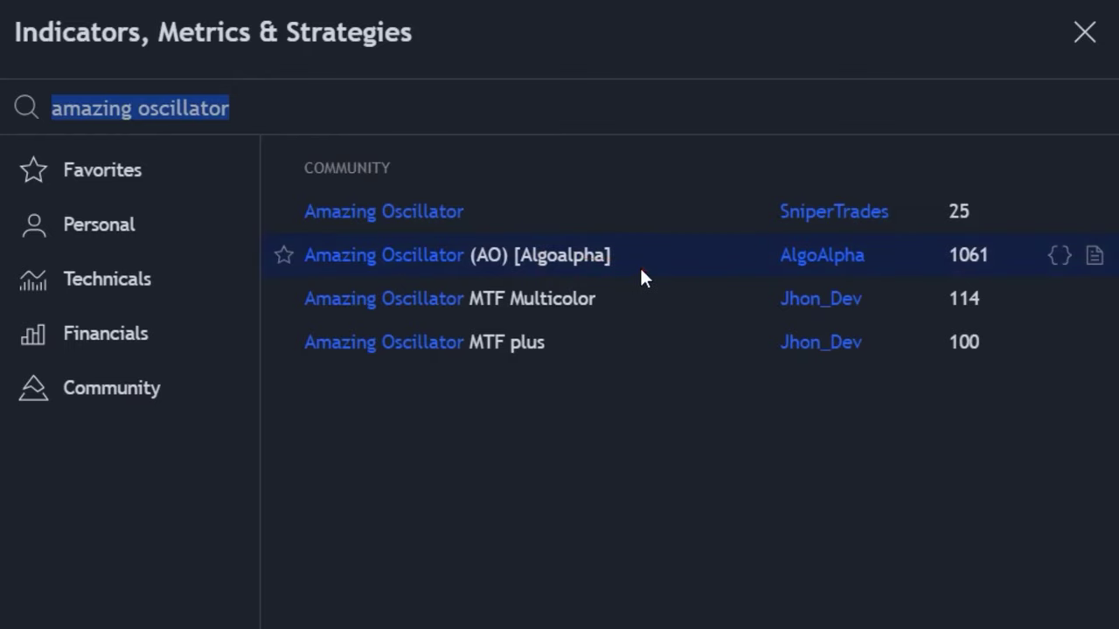
pyautogui.click(1083, 33)
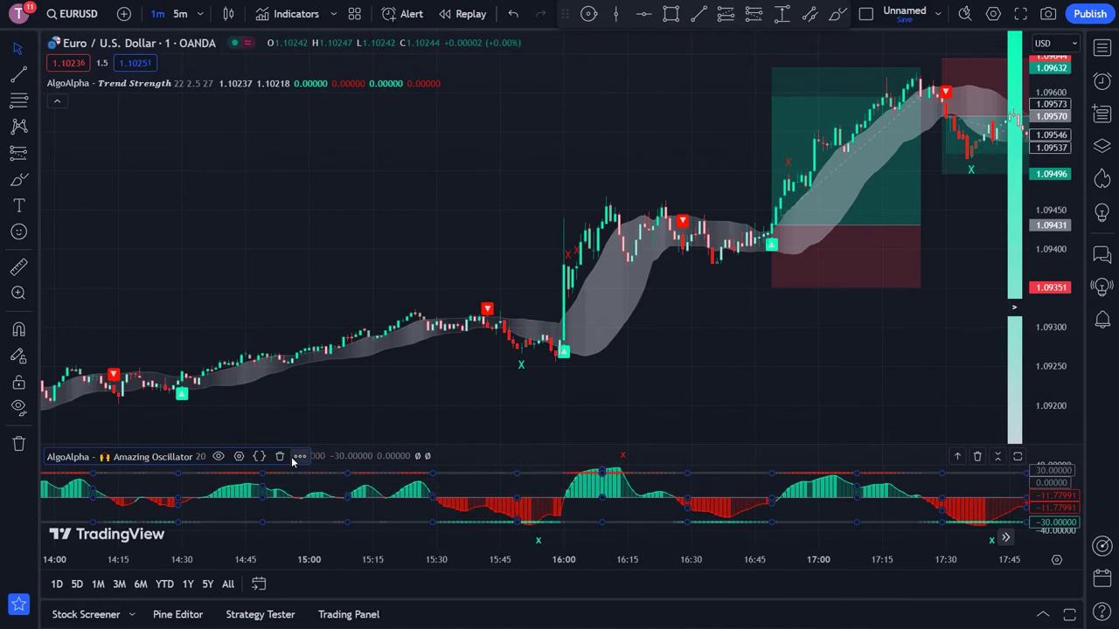
pyautogui.click(240, 457)
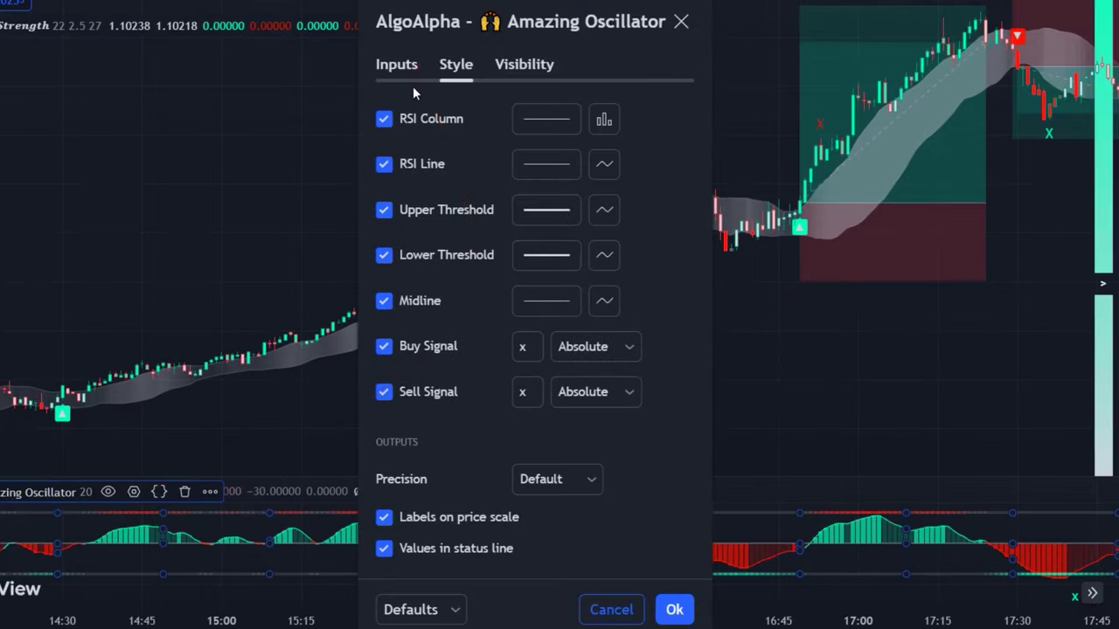
# - Set oscillator length to 25, disable Buy/Sell signals, and thicken the RSI Column and Line
pyautogui.click(396, 68)
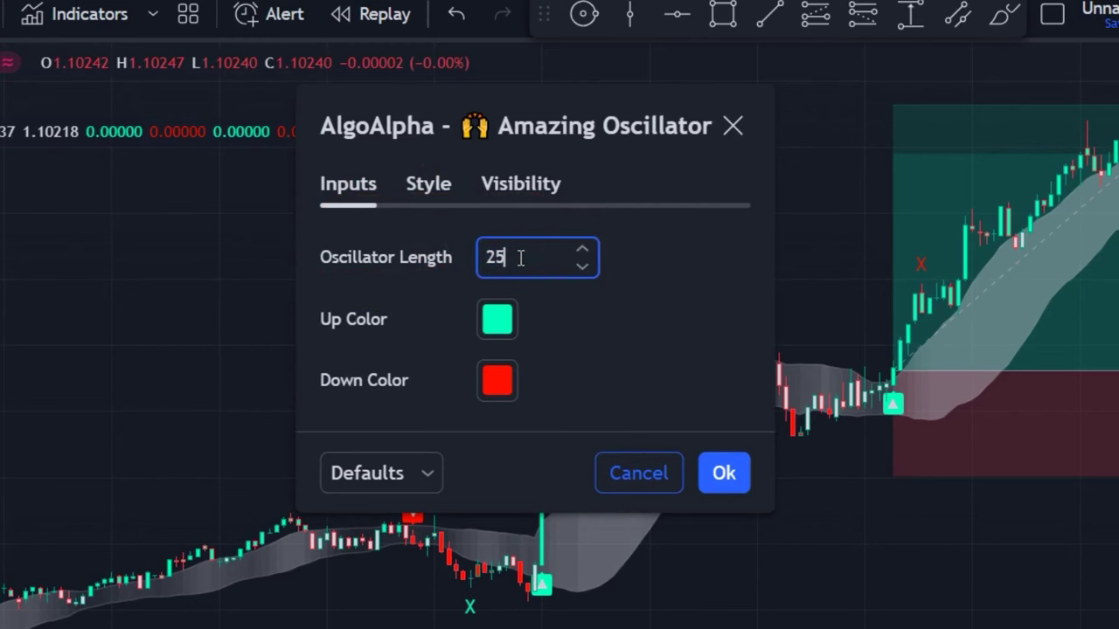
pyautogui.click(428, 201)
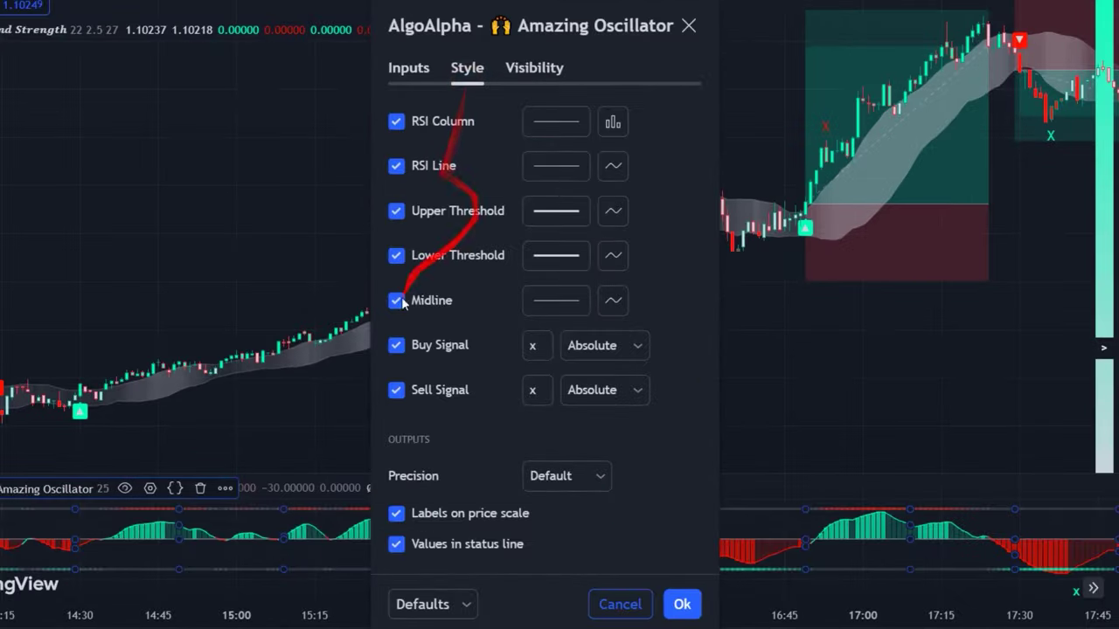
pyautogui.click(395, 392)
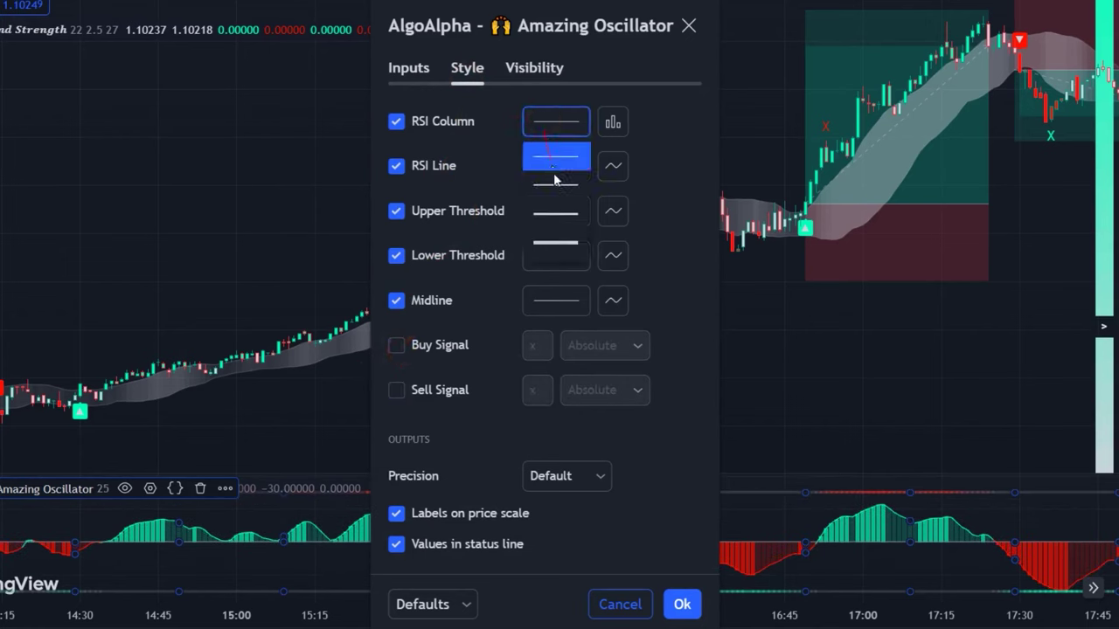
pyautogui.click(563, 208)
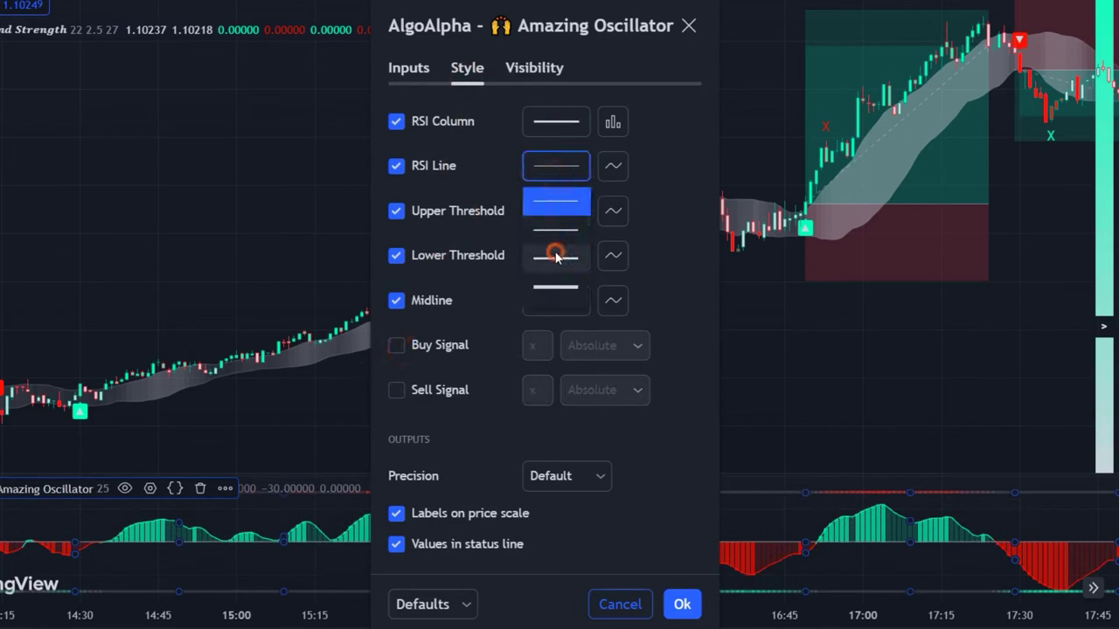
pyautogui.click(556, 257)
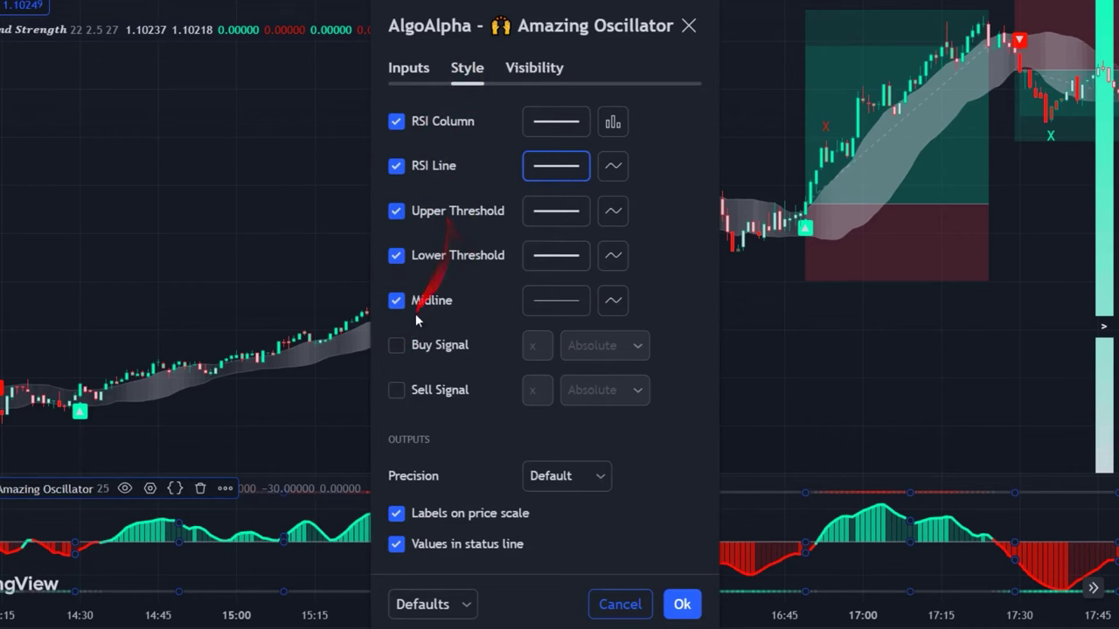
pyautogui.click(683, 605)
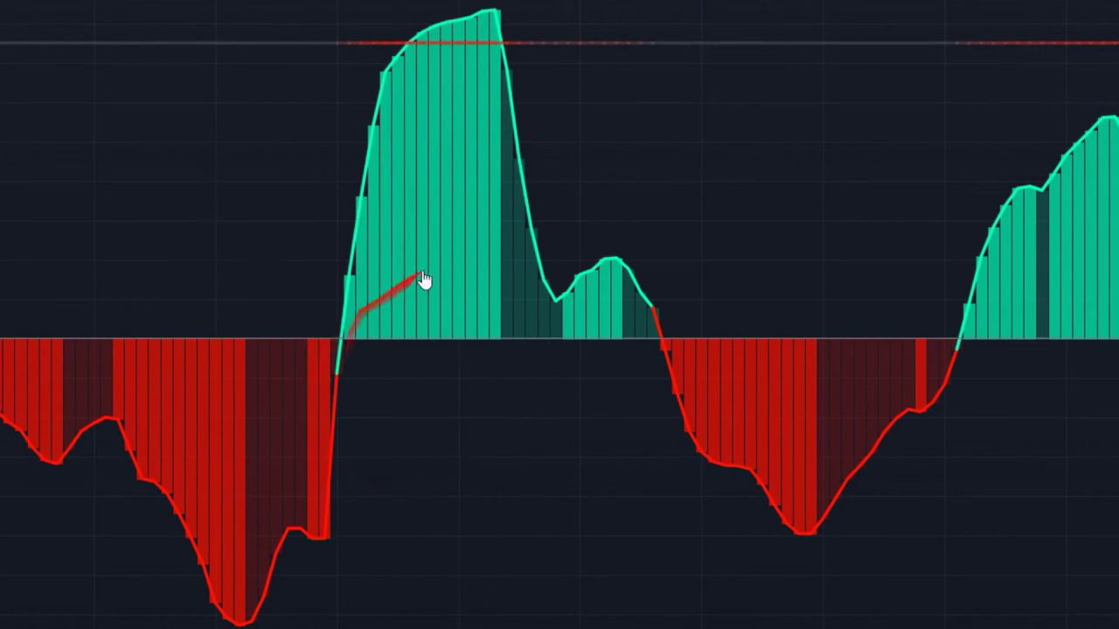
pyautogui.moveTo(395, 288); pyautogui.dragTo(221, 328)
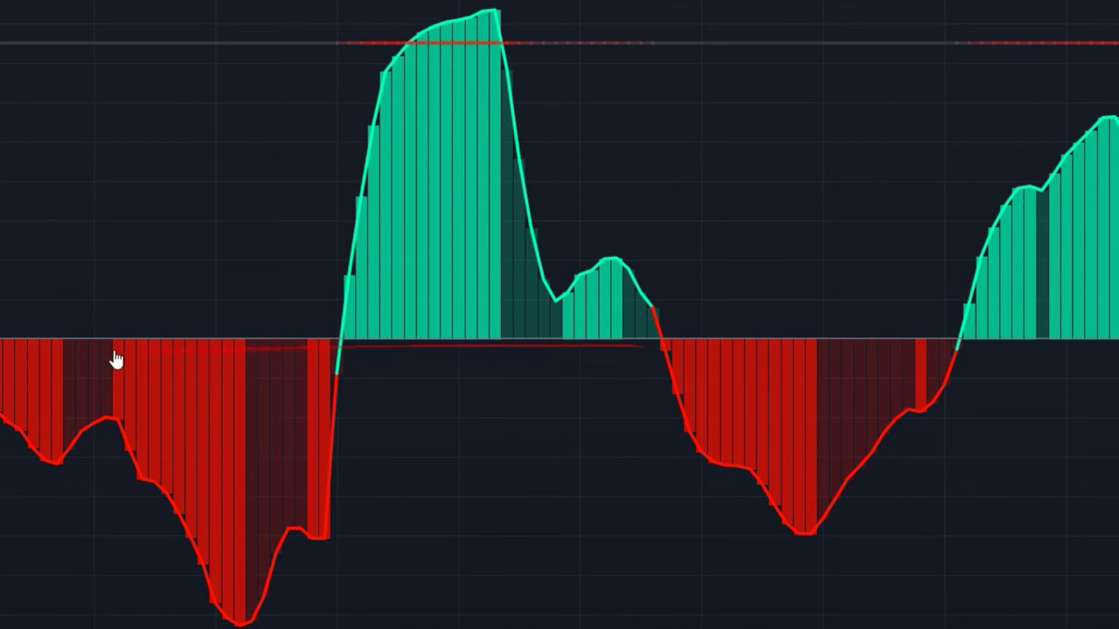
pyautogui.moveTo(337, 357); pyautogui.dragTo(706, 366)
pyautogui.moveTo(293, 358); pyautogui.dragTo(677, 358)
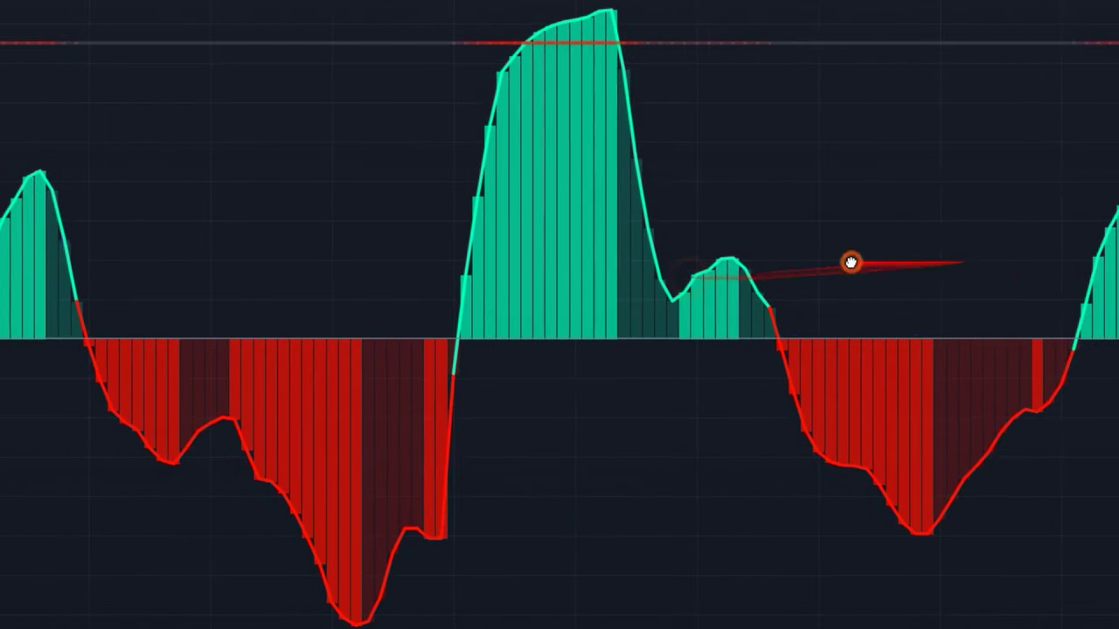
pyautogui.moveTo(849, 260); pyautogui.dragTo(503, 296)
pyautogui.moveTo(726, 398); pyautogui.dragTo(737, 327)
pyautogui.moveTo(577, 354); pyautogui.dragTo(562, 425)
pyautogui.moveTo(594, 376)
pyautogui.mouseDown()
pyautogui.moveTo(609, 432)
pyautogui.moveTo(715, 412)
pyautogui.moveTo(813, 376)
pyautogui.moveTo(749, 380)
pyautogui.moveTo(720, 437)
pyautogui.moveTo(600, 482)
pyautogui.moveTo(667, 507)
pyautogui.moveTo(667, 399)
pyautogui.moveTo(643, 426)
pyautogui.mouseUp()
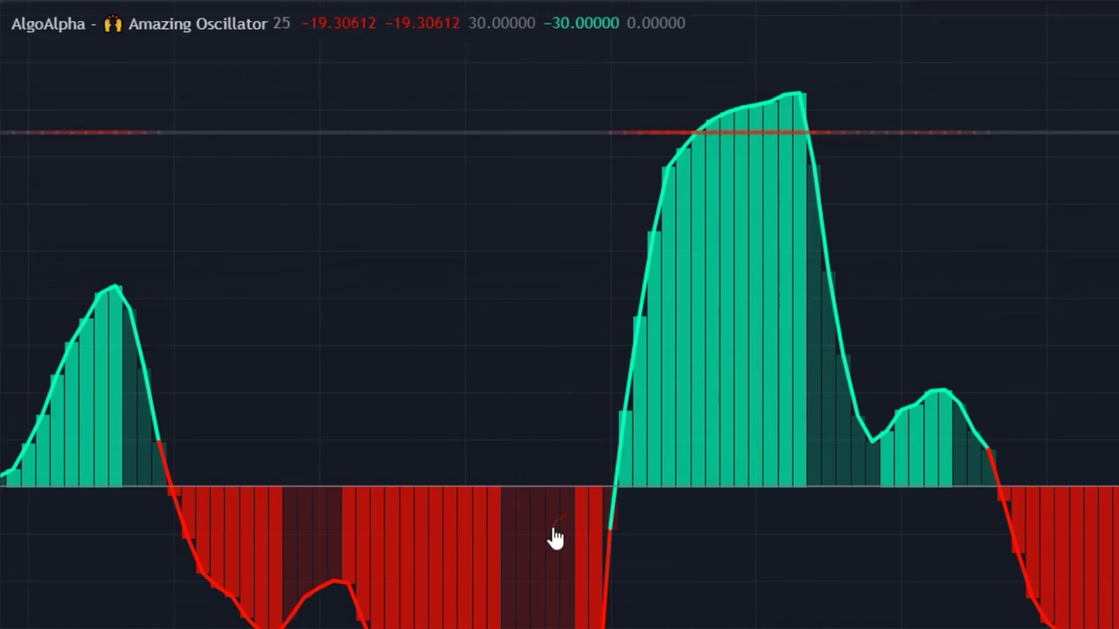
pyautogui.moveTo(761, 349)
pyautogui.mouseDown()
pyautogui.moveTo(775, 379)
pyautogui.moveTo(422, 537)
pyautogui.moveTo(525, 603)
pyautogui.moveTo(566, 580)
pyautogui.mouseUp()
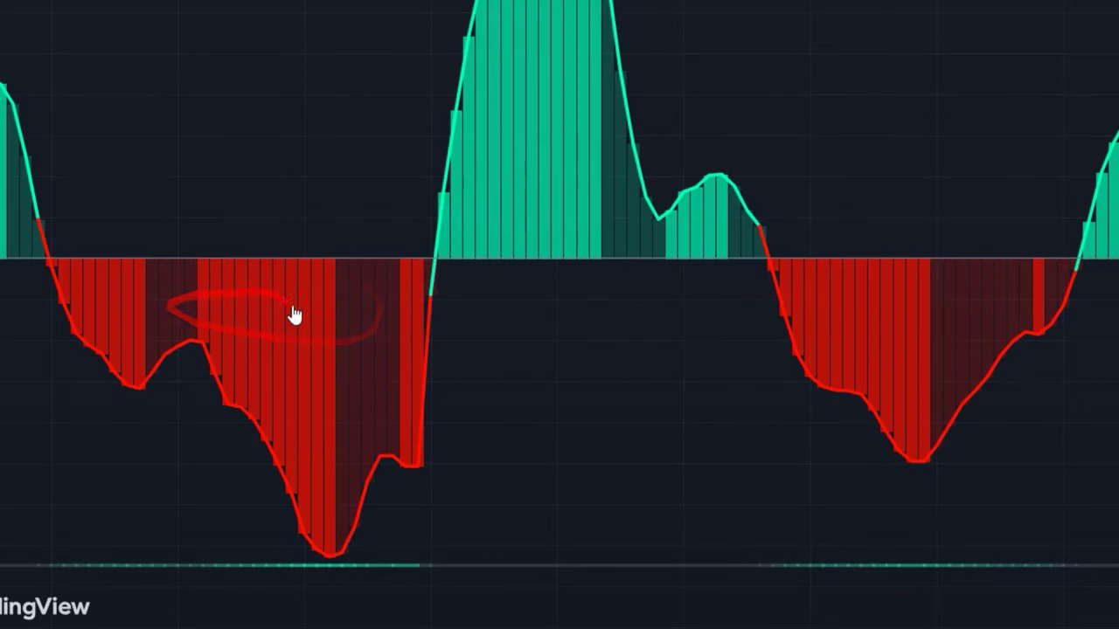
pyautogui.moveTo(319, 341)
pyautogui.mouseDown()
pyautogui.moveTo(350, 349)
pyautogui.moveTo(175, 250)
pyautogui.moveTo(425, 306)
pyautogui.mouseUp()
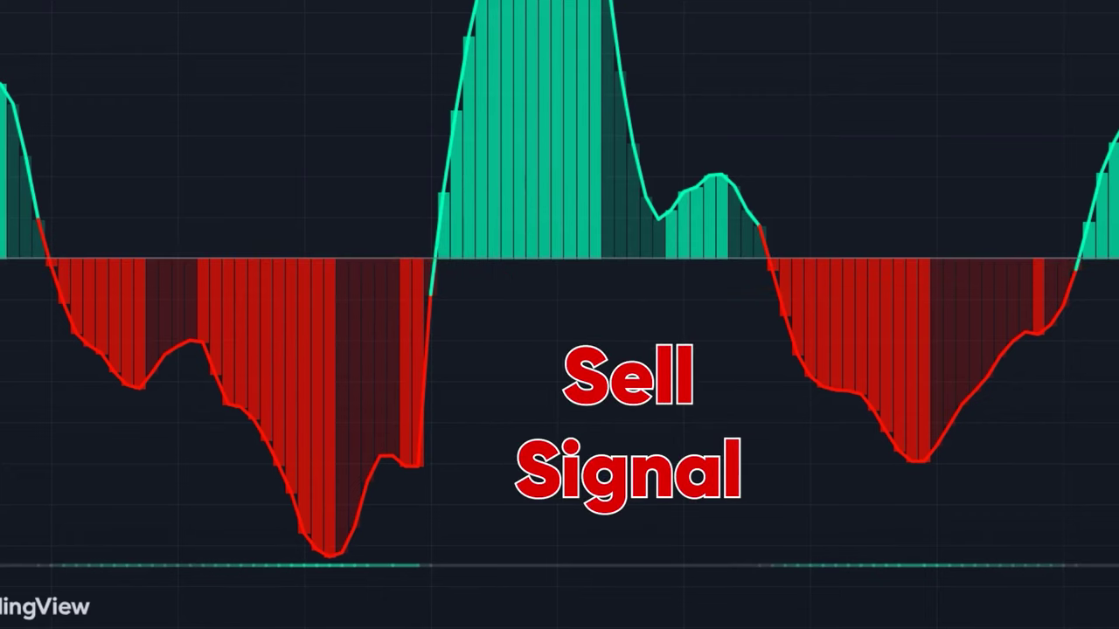
pyautogui.moveTo(1024, 100)
pyautogui.mouseDown()
pyautogui.moveTo(627, 136)
pyautogui.moveTo(295, 220)
pyautogui.moveTo(677, 175)
pyautogui.mouseUp()
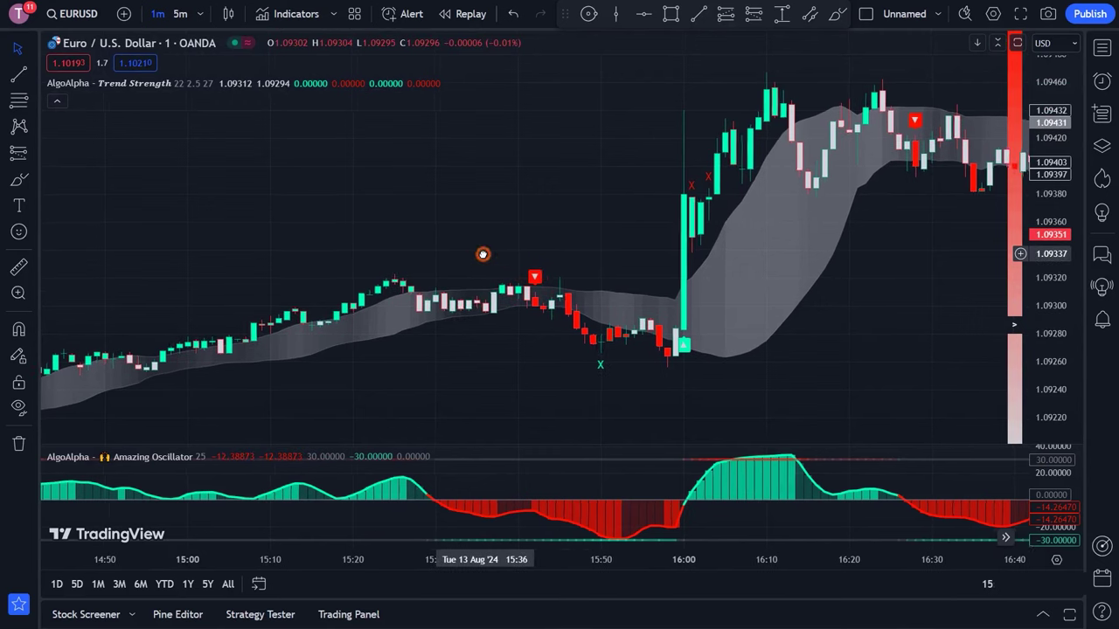
# - Pan the chart back to show the EURUSD candles from about 13:20 to 15:10
pyautogui.moveTo(487, 255); pyautogui.dragTo(493, 287)
pyautogui.moveTo(516, 369); pyautogui.dragTo(690, 357)
pyautogui.moveTo(502, 389); pyautogui.dragTo(717, 368)
pyautogui.moveTo(627, 370); pyautogui.dragTo(763, 365)
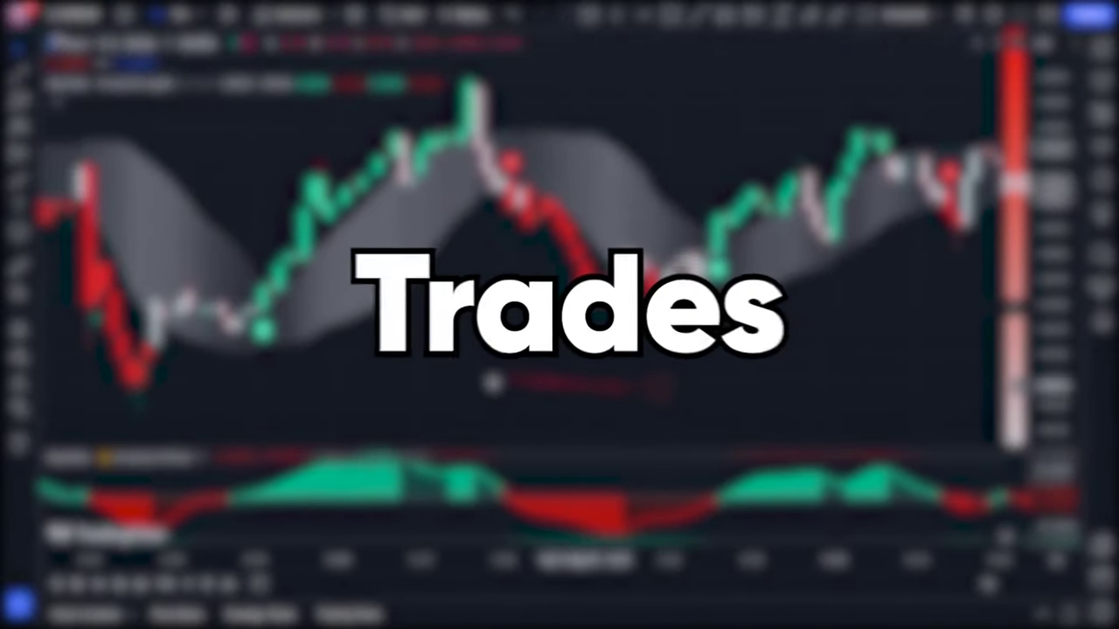
pyautogui.moveTo(492, 382); pyautogui.dragTo(647, 372)
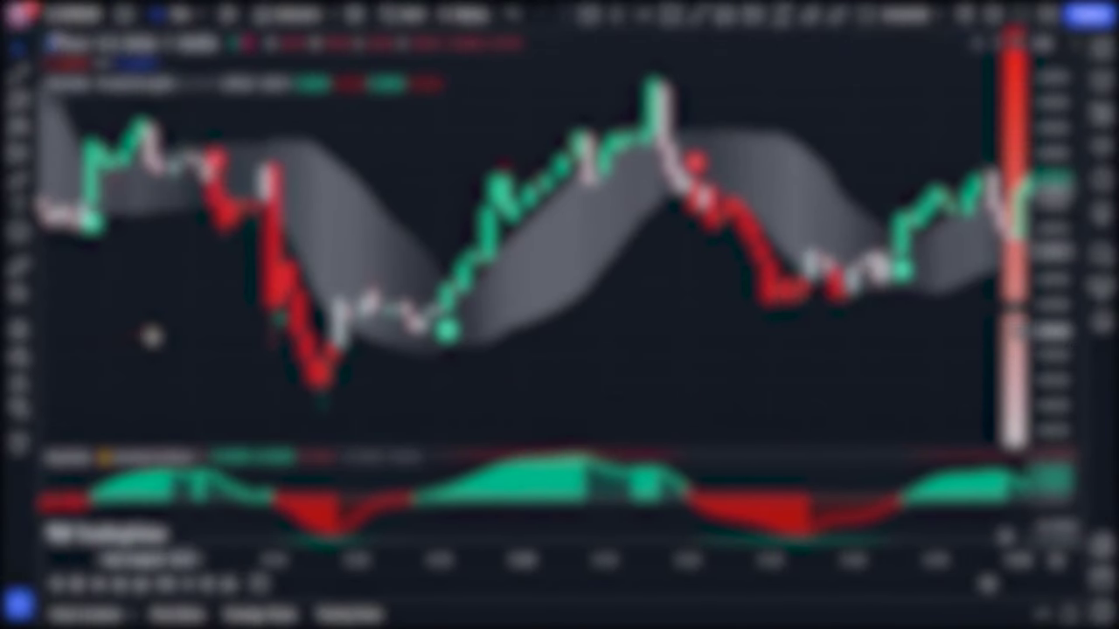
pyautogui.moveTo(149, 332); pyautogui.dragTo(349, 312)
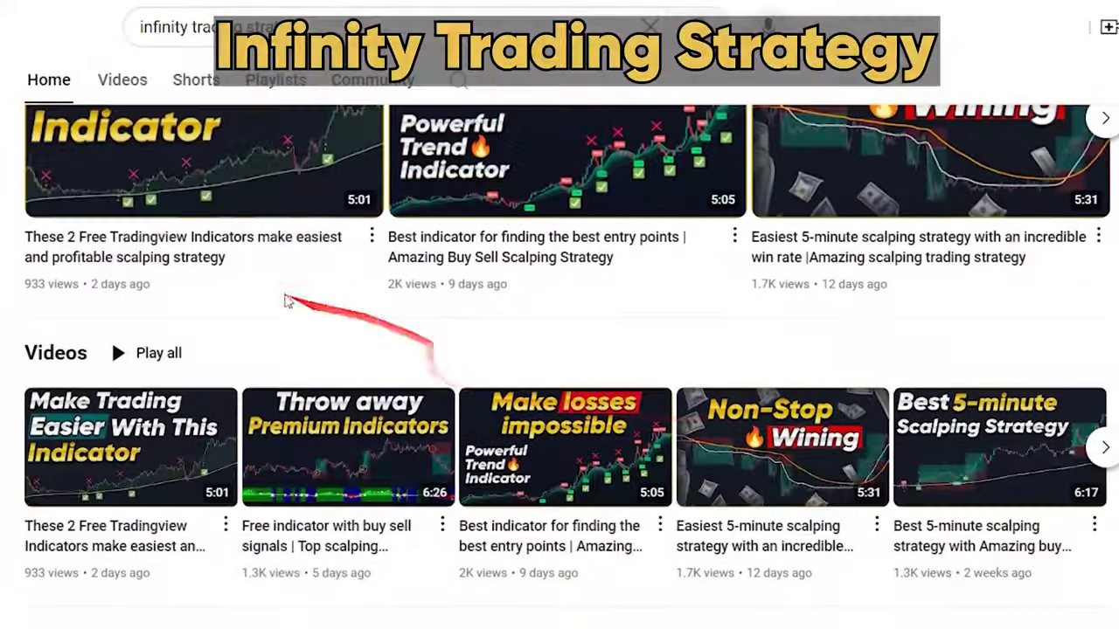
pyautogui.scroll(2, 293, 297)
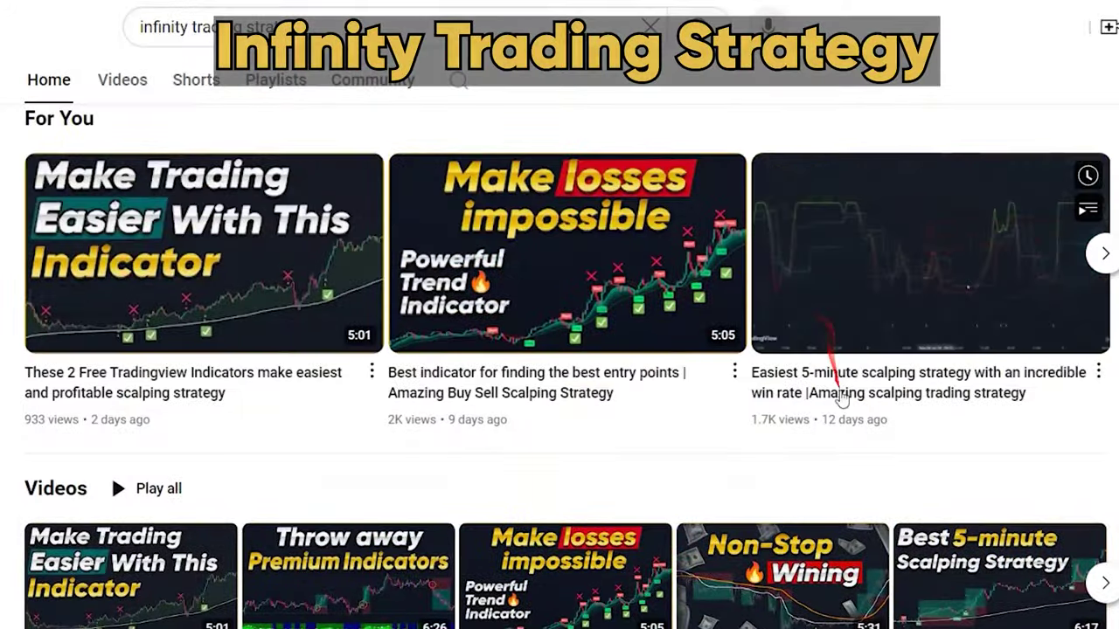
pyautogui.scroll(-3, 295, 338)
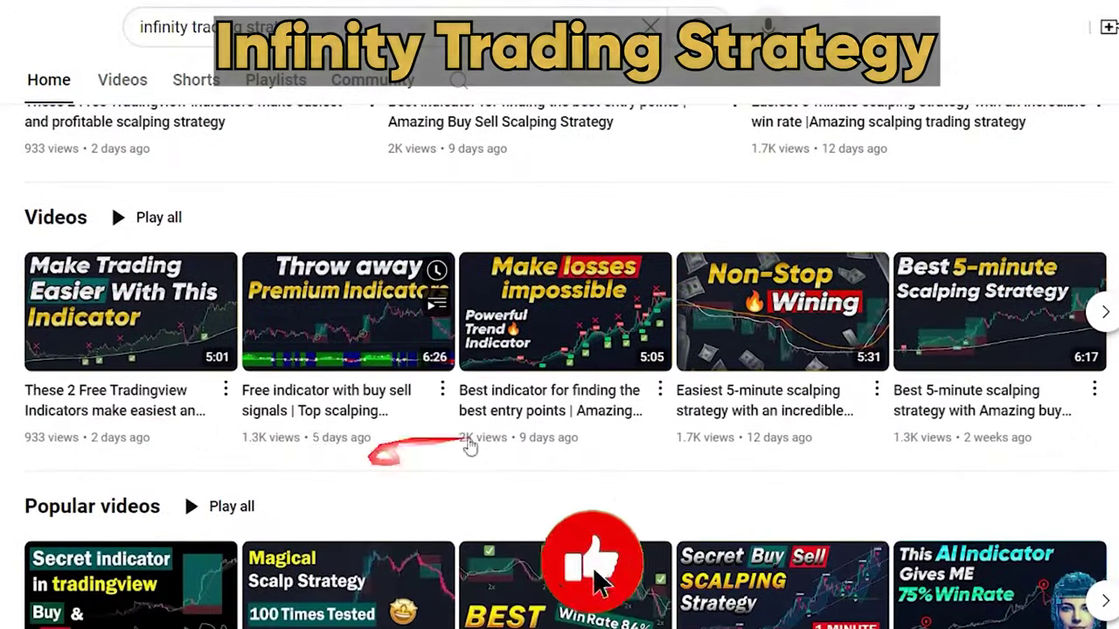
pyautogui.scroll(-3, 610, 457)
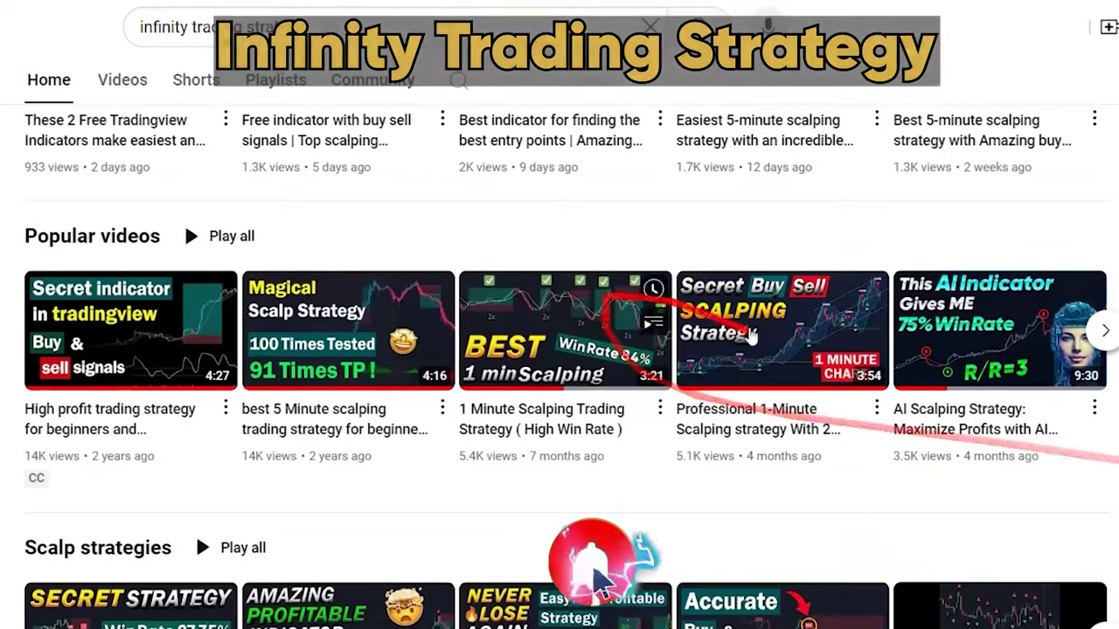
pyautogui.scroll(-2, 1077, 426)
pyautogui.scroll(-1, 166, 489)
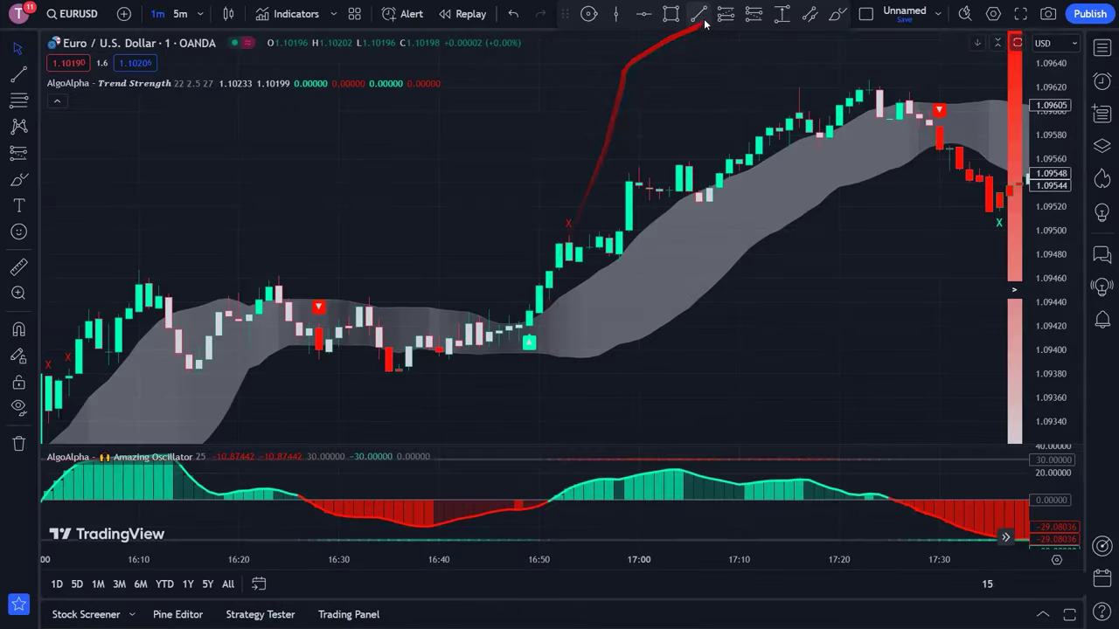
# - Draw a stop-loss trend line under the recent swing low
pyautogui.click(696, 15)
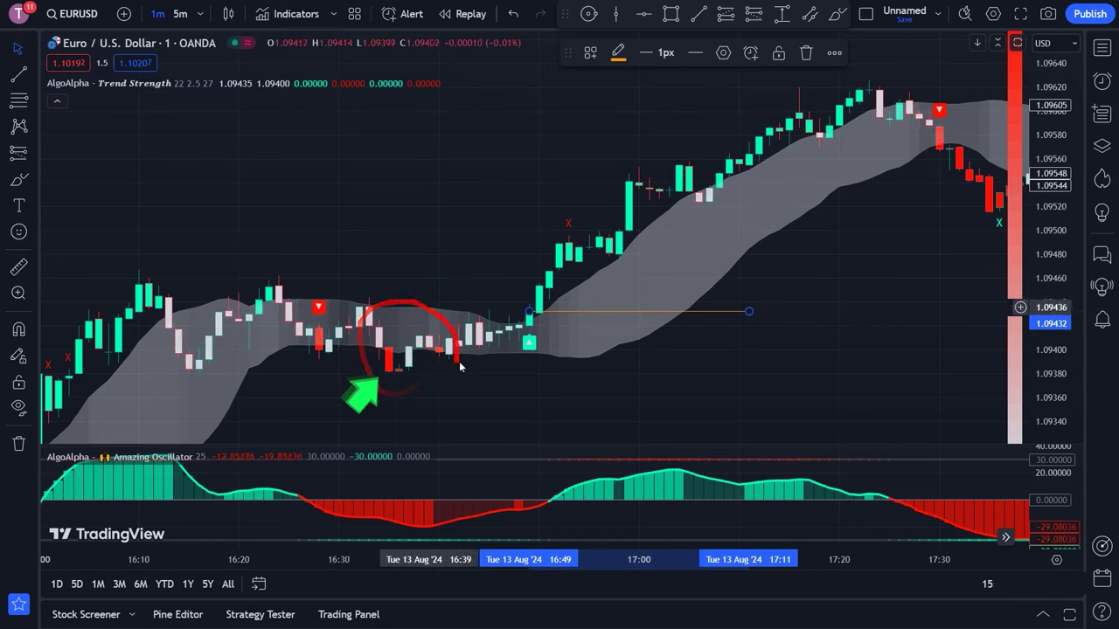
pyautogui.click(702, 18)
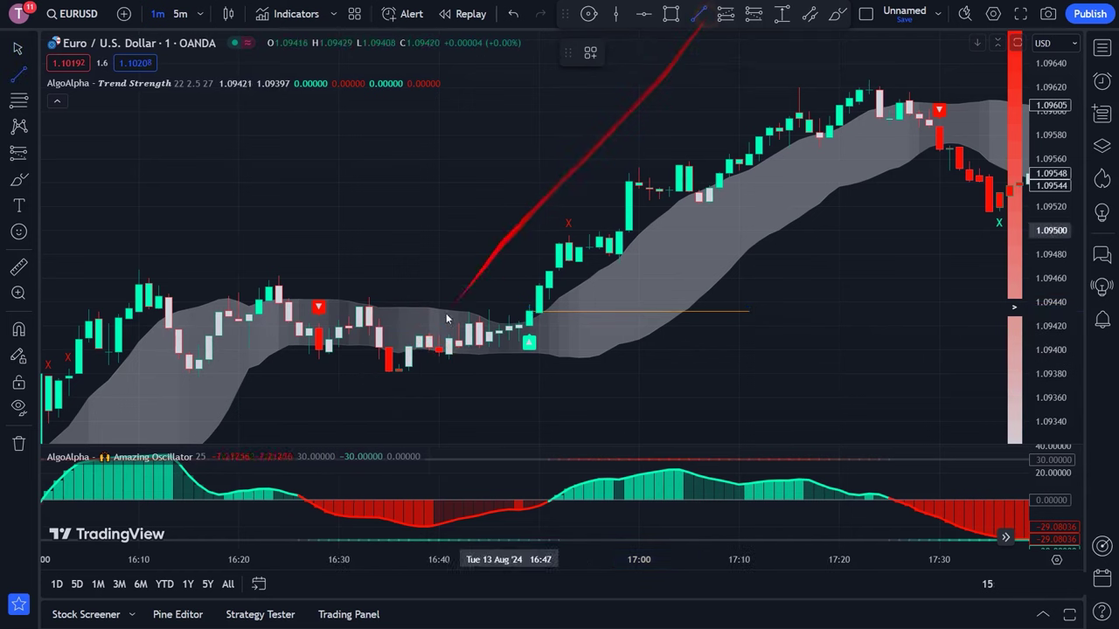
pyautogui.click(709, 369)
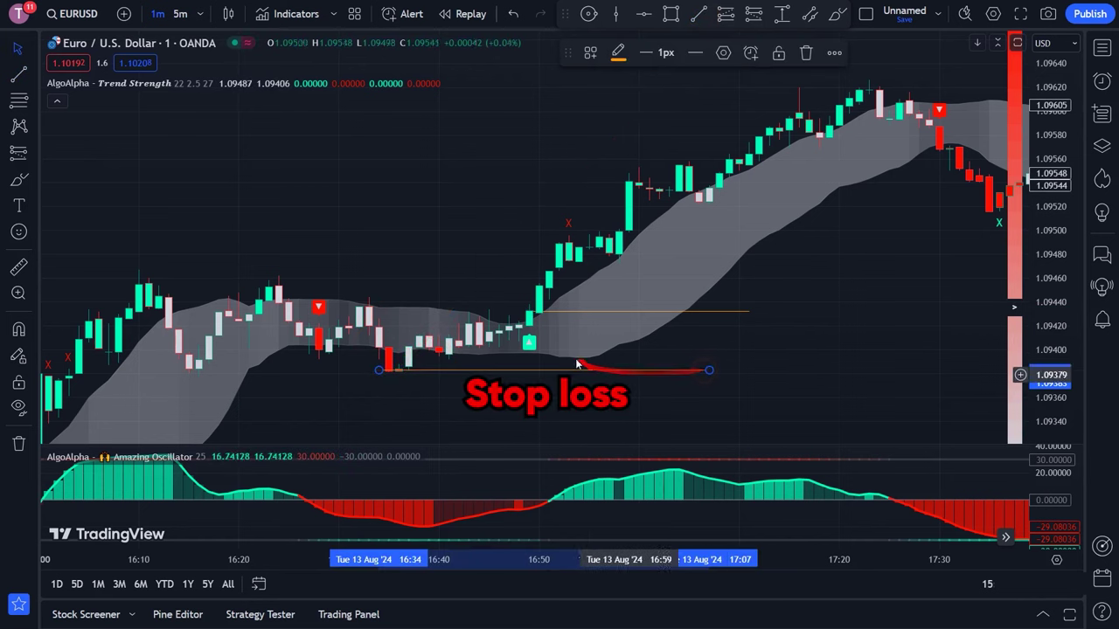
# - Place a long position at the 16:50 buy signal, stop on the line, target at 1.53 R/R
pyautogui.click(724, 18)
pyautogui.moveTo(698, 54); pyautogui.dragTo(540, 284)
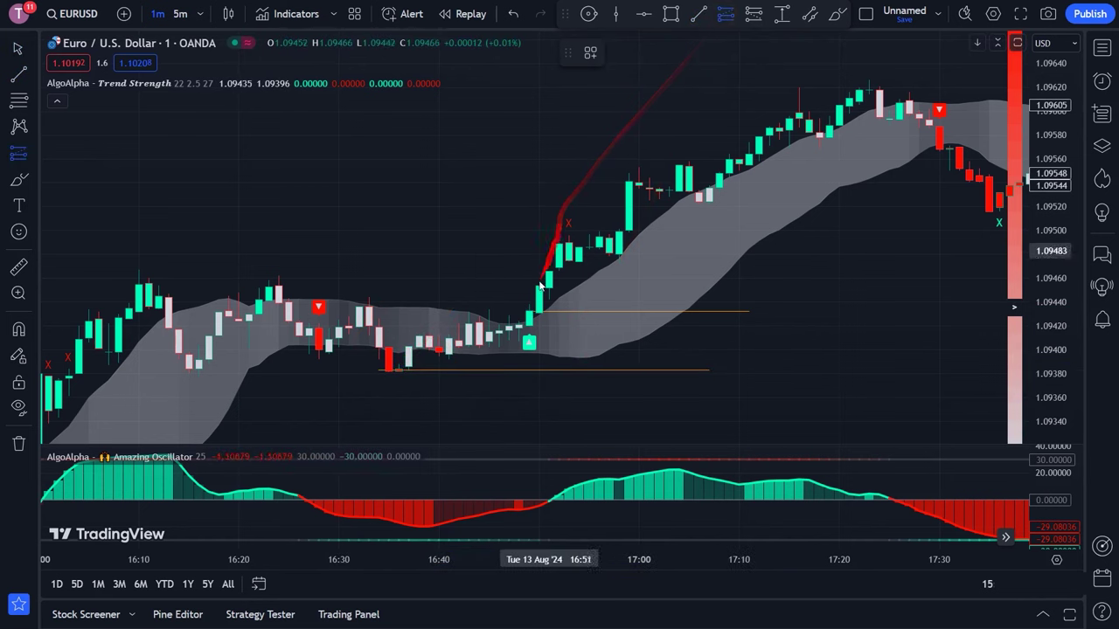
pyautogui.click(540, 317)
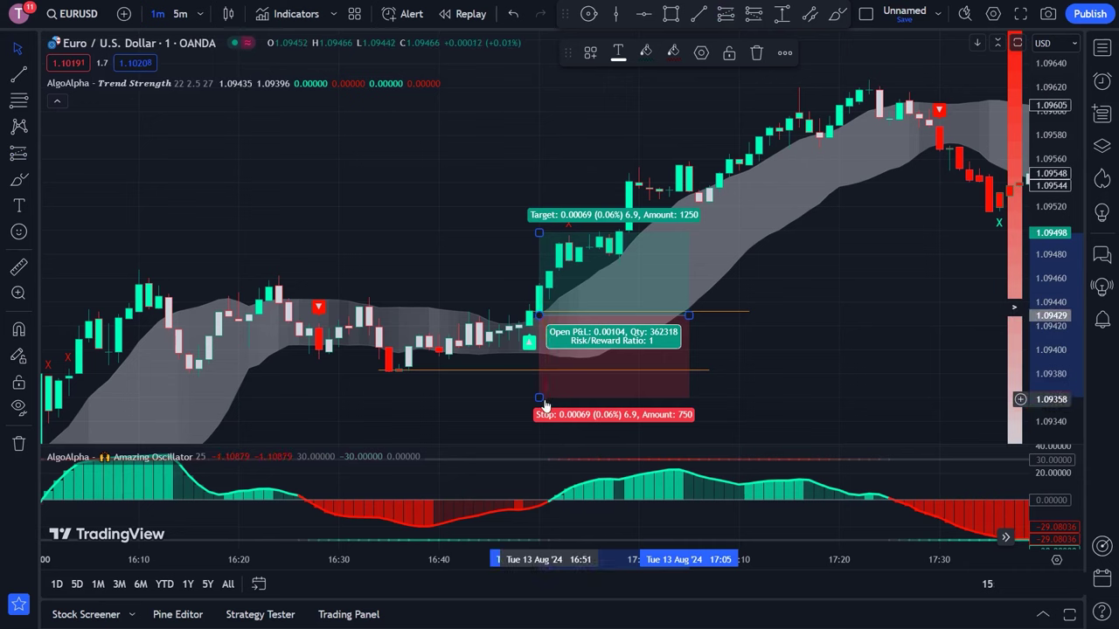
pyautogui.moveTo(540, 400); pyautogui.dragTo(542, 373)
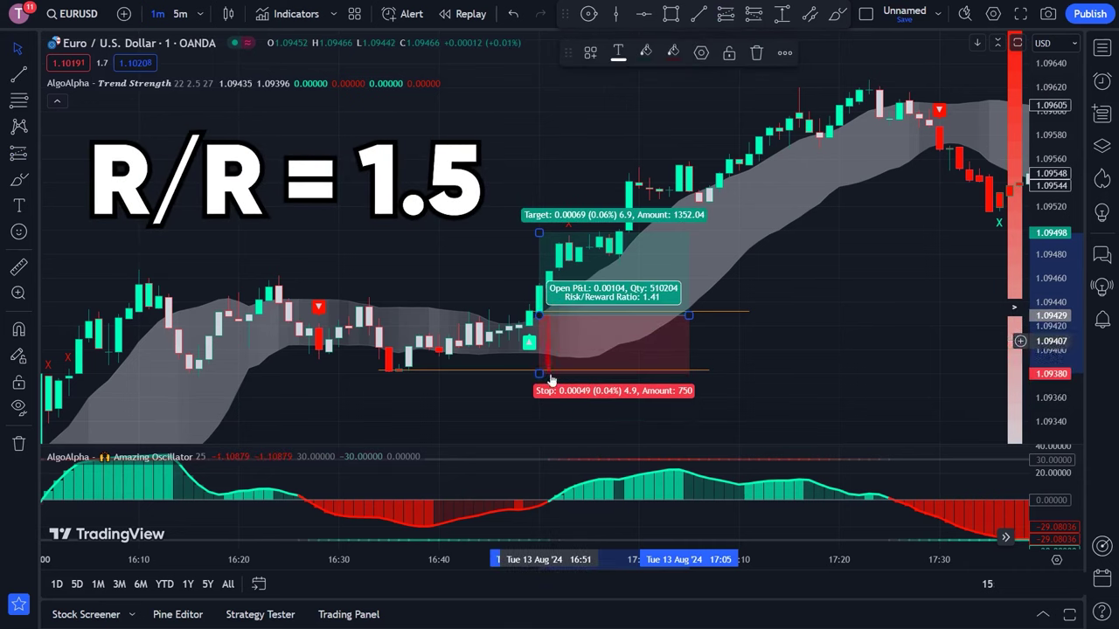
pyautogui.moveTo(538, 230); pyautogui.dragTo(532, 220)
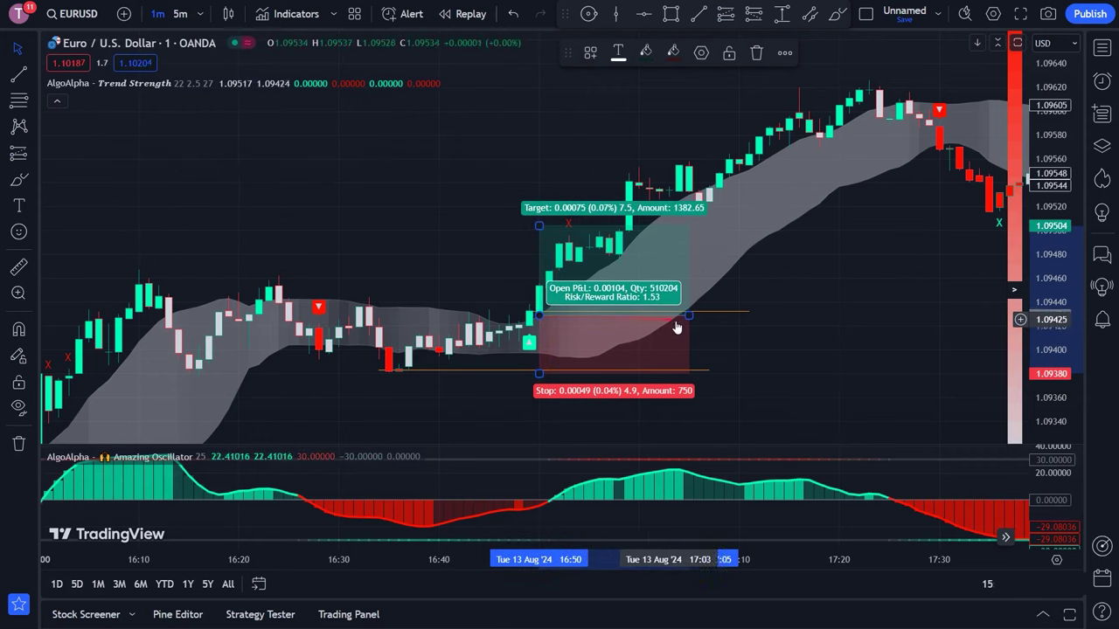
pyautogui.moveTo(688, 318); pyautogui.dragTo(649, 315)
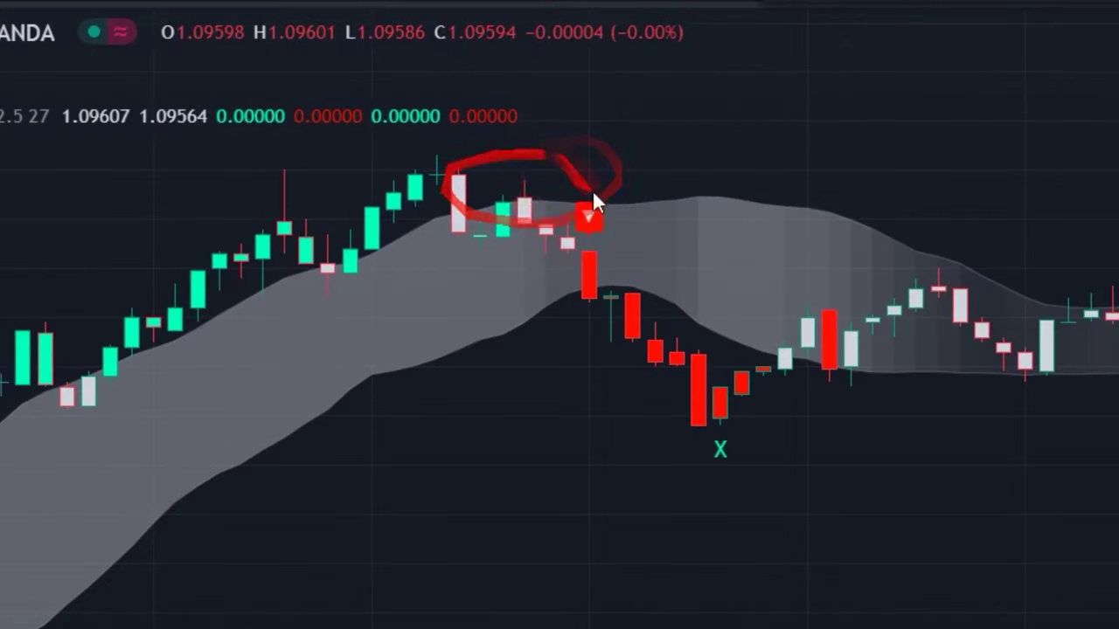
# - Draw a stop-loss trend line above the recent high
pyautogui.click(589, 215)
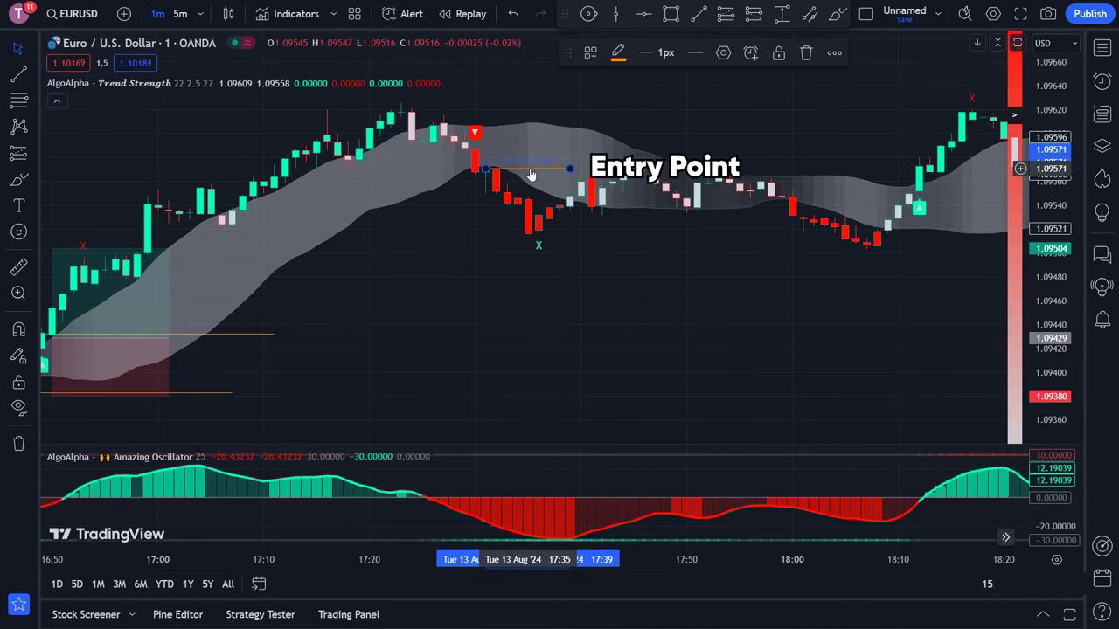
pyautogui.click(699, 18)
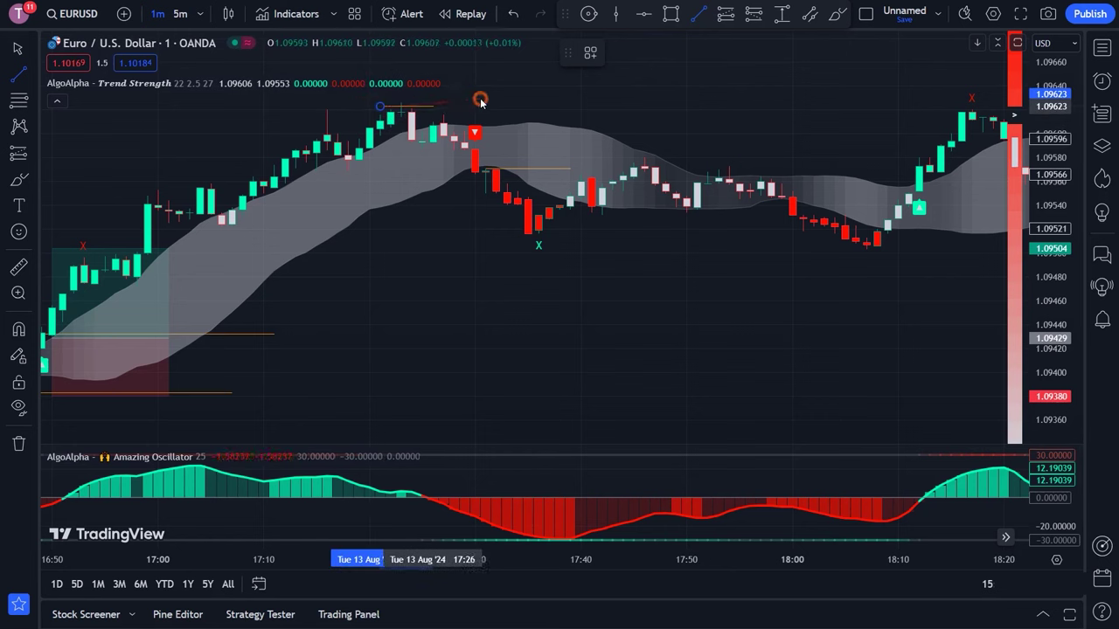
pyautogui.moveTo(480, 100); pyautogui.dragTo(542, 100)
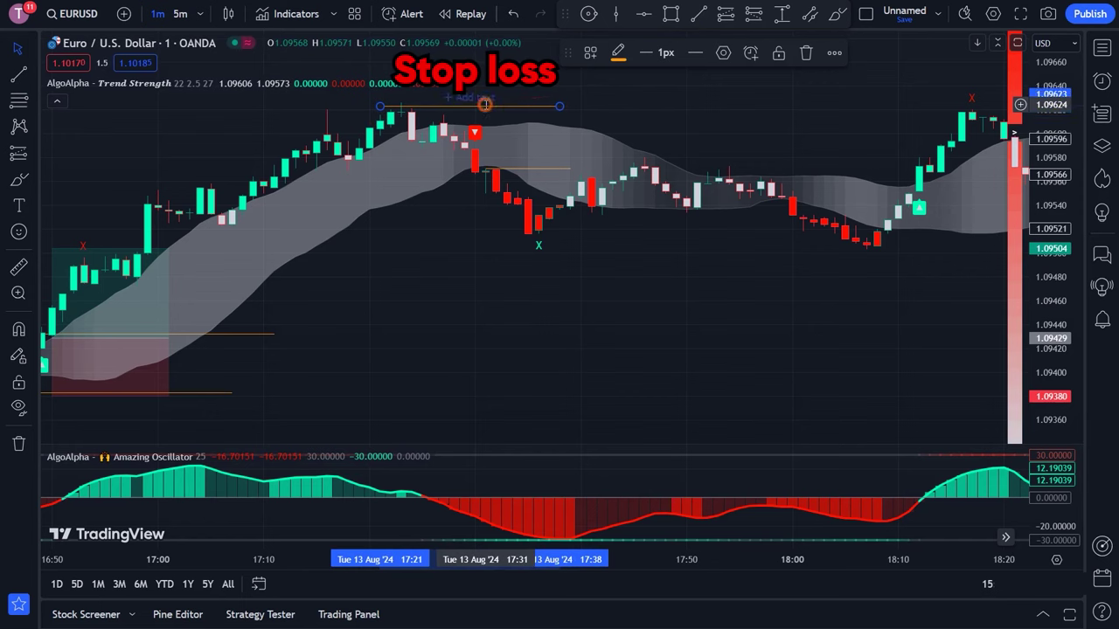
pyautogui.click(485, 99)
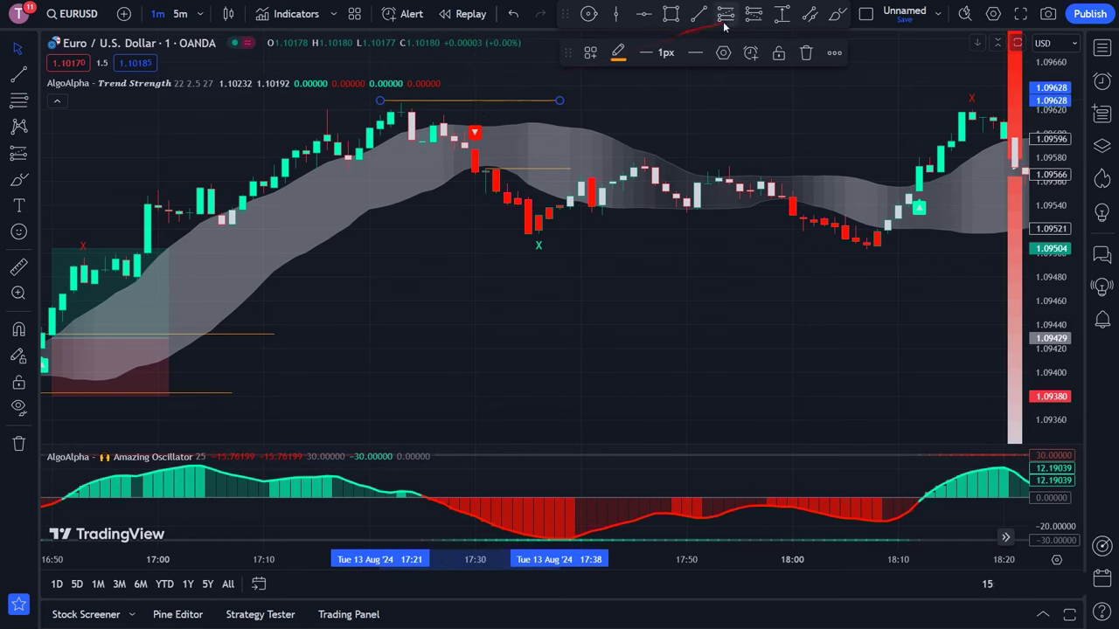
# - Place a short position at the 17:31 sell signal, stop on the line, target at 1.55 R/R
pyautogui.click(753, 17)
pyautogui.click(487, 168)
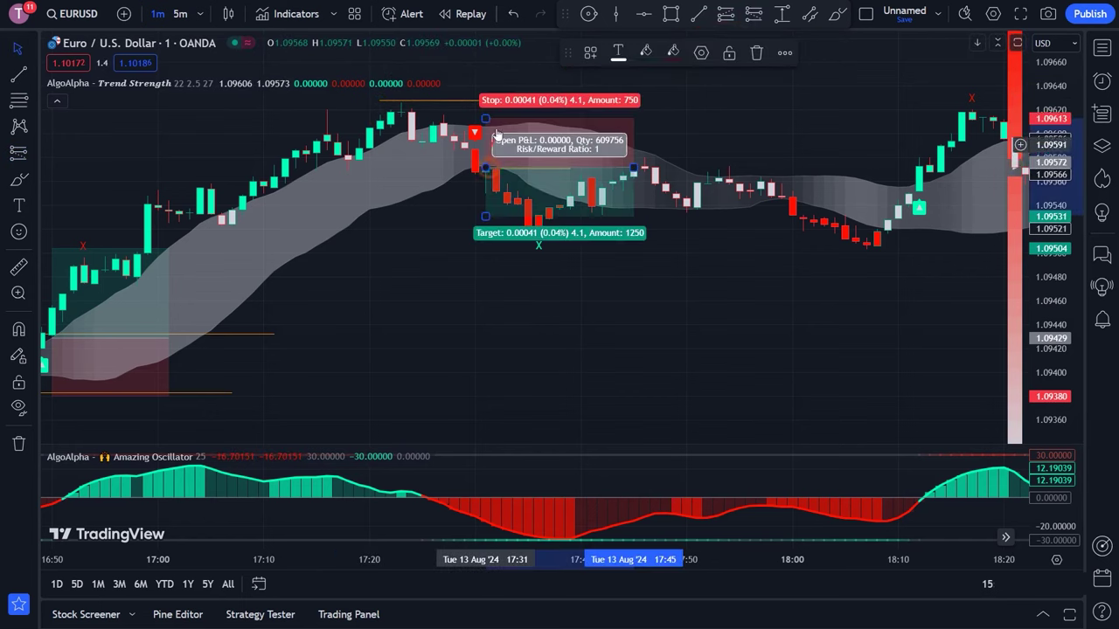
pyautogui.moveTo(485, 117); pyautogui.dragTo(481, 101)
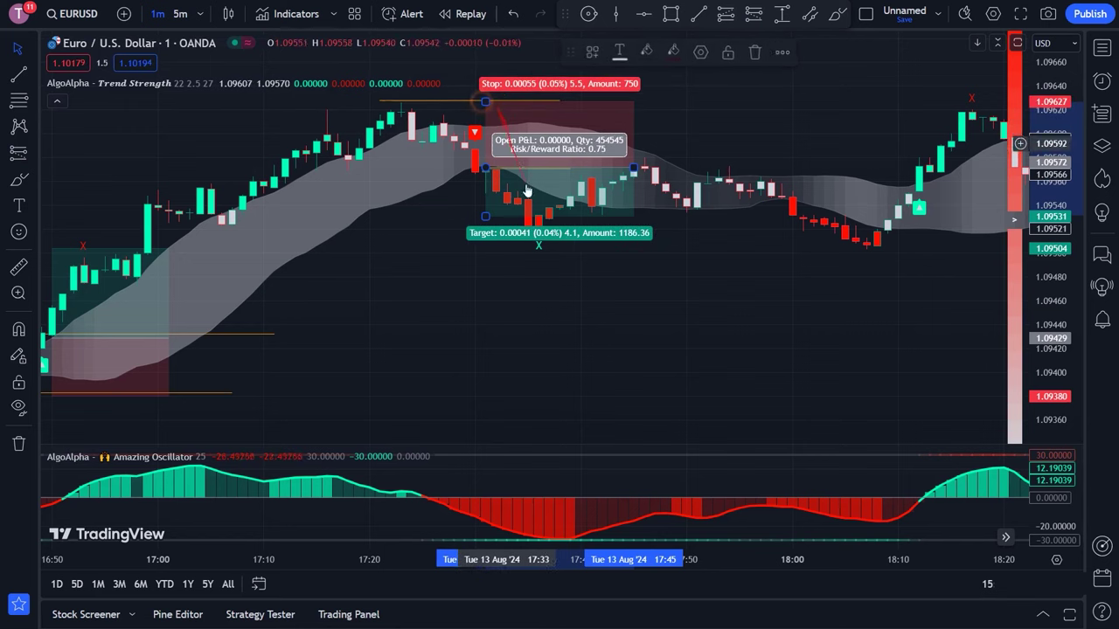
pyautogui.moveTo(485, 216); pyautogui.dragTo(482, 260)
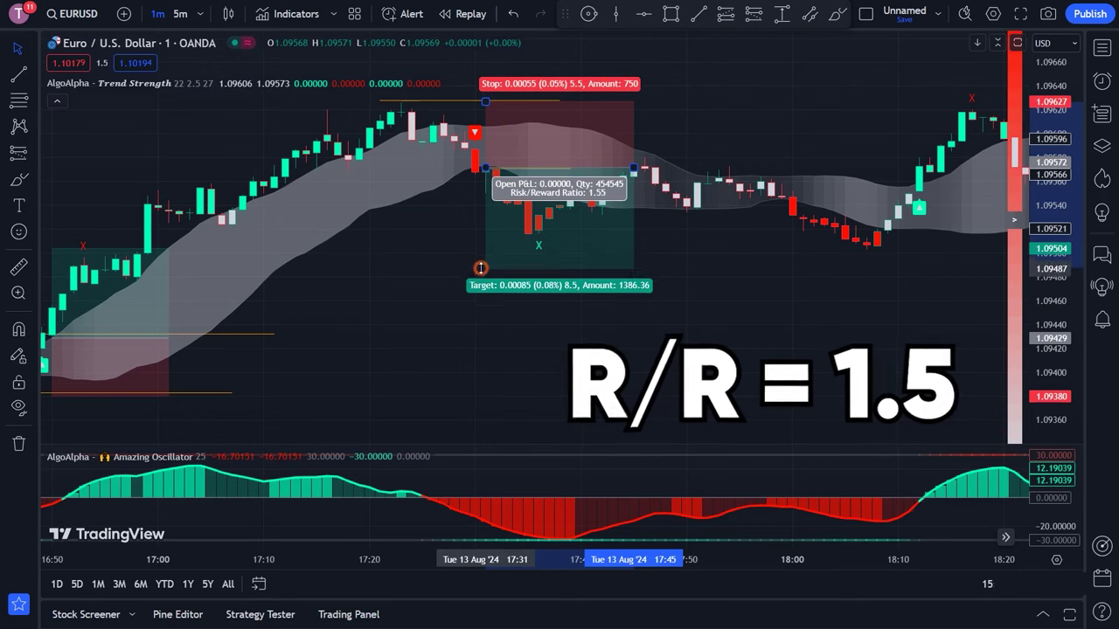
# - Extend the short position box further right across the later price action
pyautogui.moveTo(630, 312); pyautogui.dragTo(344, 308)
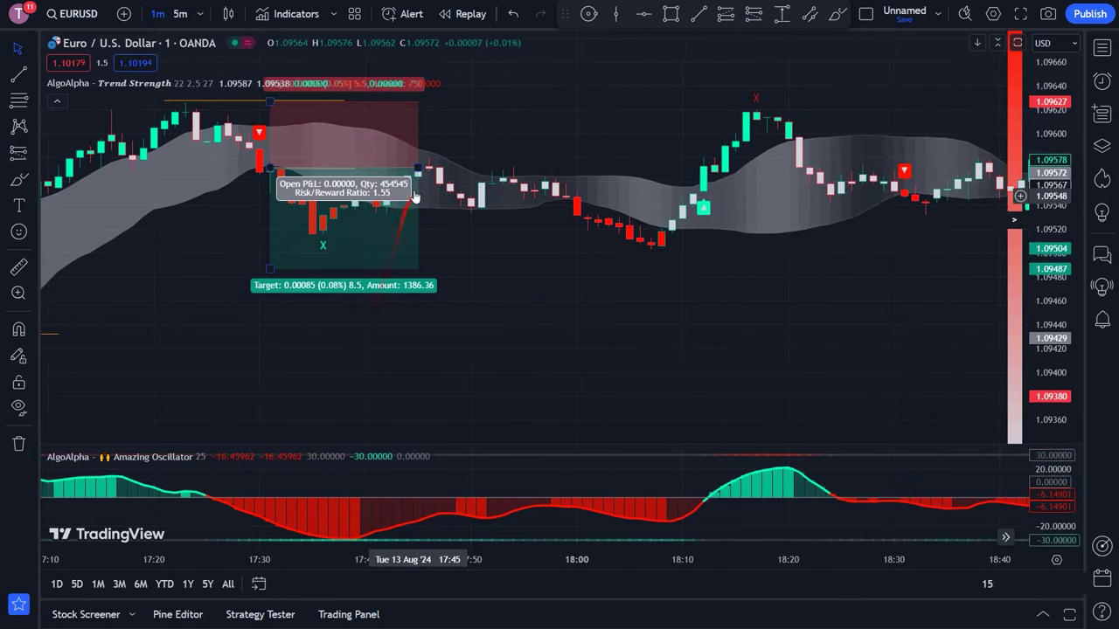
pyautogui.moveTo(419, 169); pyautogui.dragTo(910, 162)
pyautogui.moveTo(899, 312); pyautogui.dragTo(986, 166)
pyautogui.moveTo(831, 328); pyautogui.dragTo(536, 333)
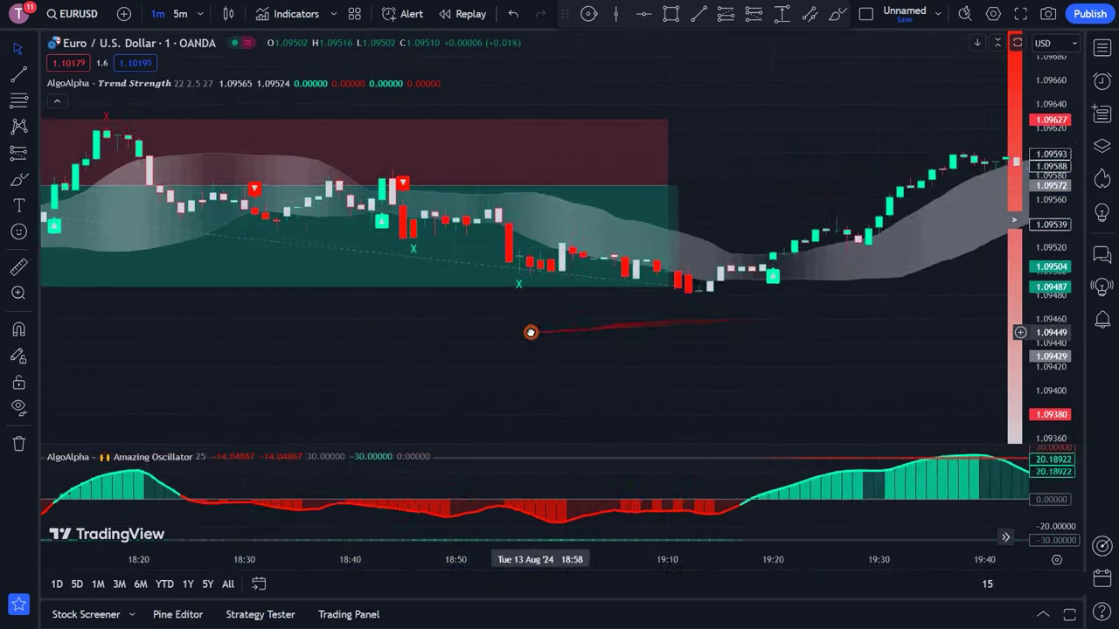
# - Place a long position at a new entry and raise its stop
pyautogui.scroll(-3, 536, 351)
pyautogui.scroll(-2, 536, 350)
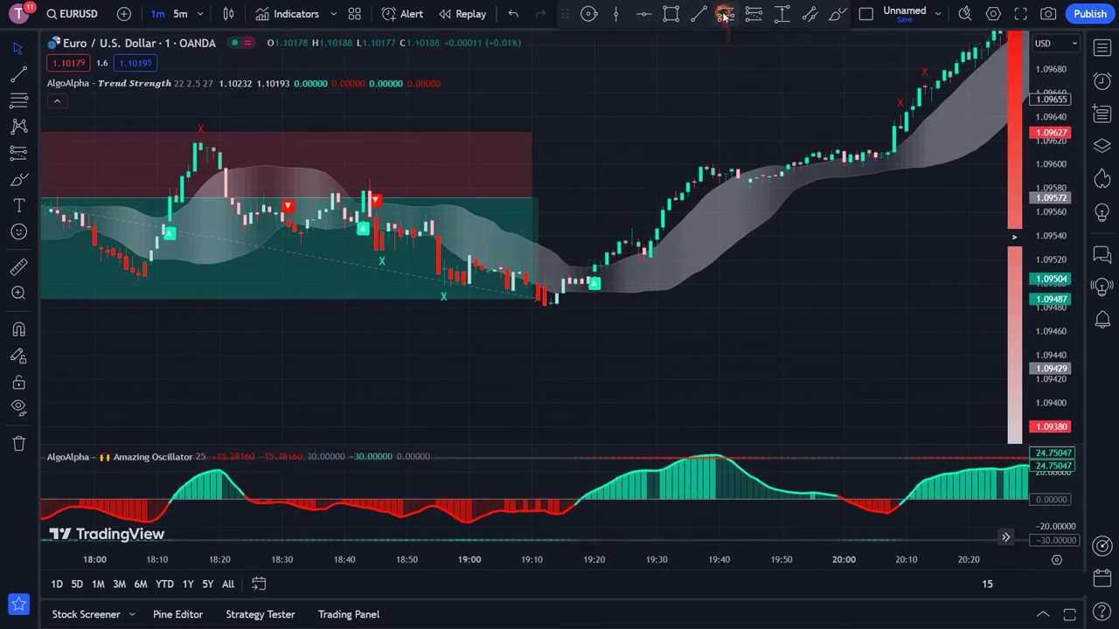
pyautogui.click(600, 267)
pyautogui.moveTo(593, 323); pyautogui.dragTo(584, 304)
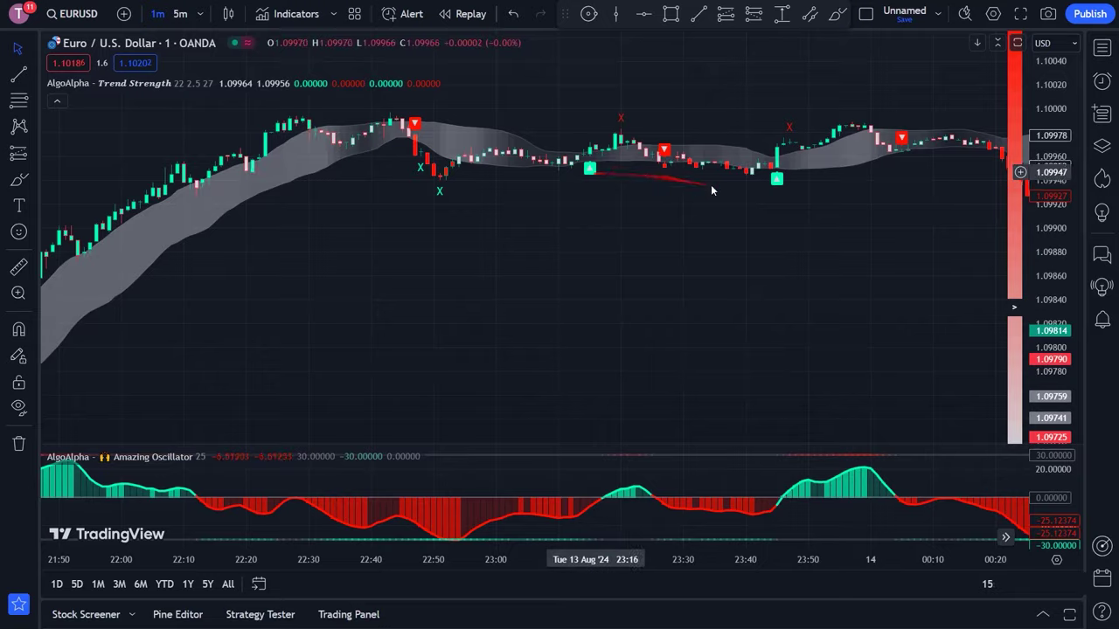
# - Place a short position at the sell signal near 00:04 on 14 Aug
pyautogui.moveTo(710, 184); pyautogui.dragTo(387, 205)
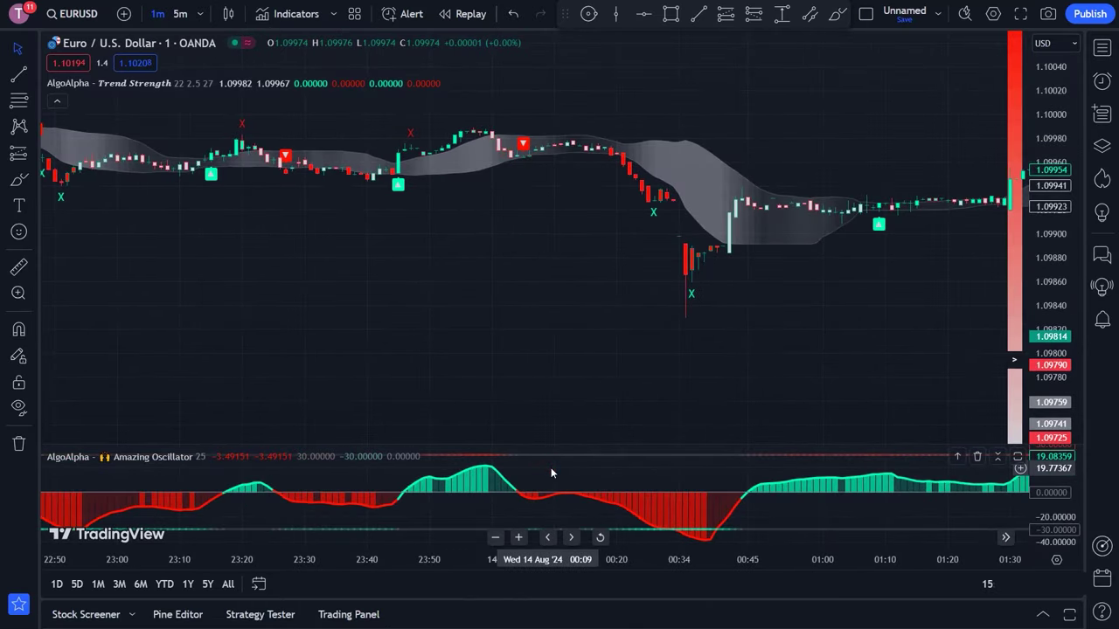
pyautogui.click(753, 13)
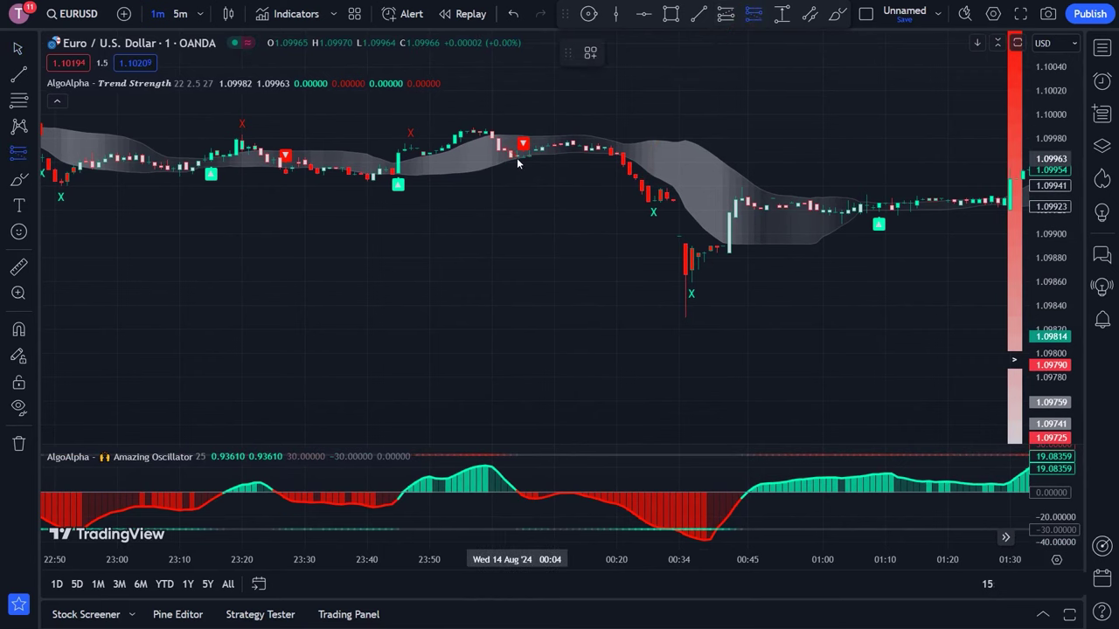
pyautogui.click(521, 159)
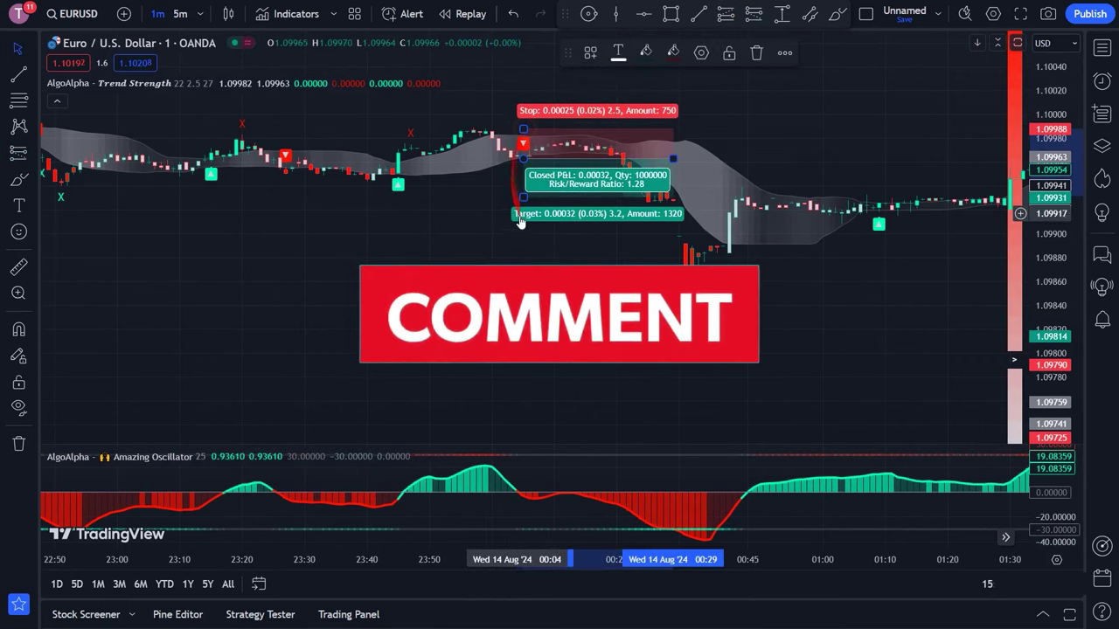